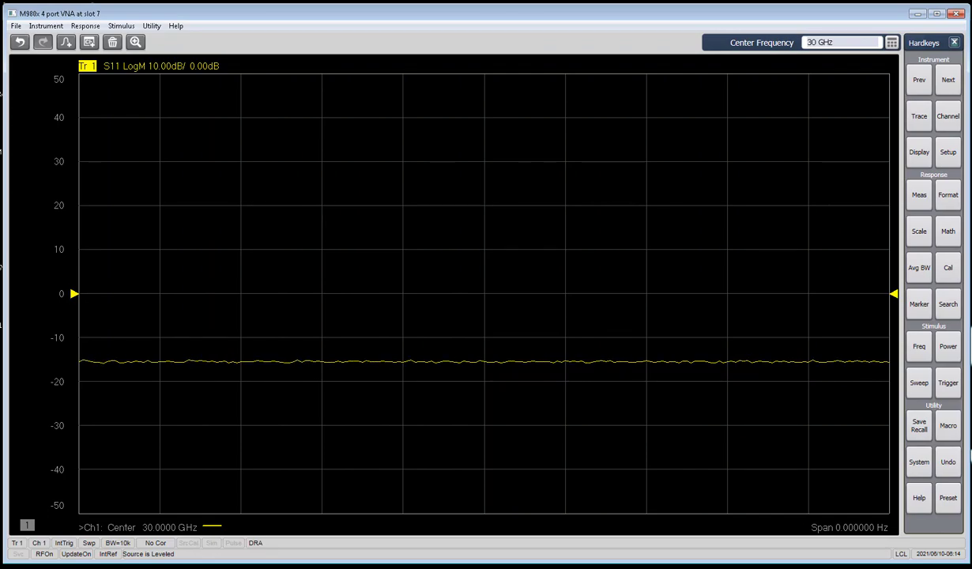
Set the channel's center frequency to 28 GHz
{"action": "left_click", "coordinate": [927, 352]}
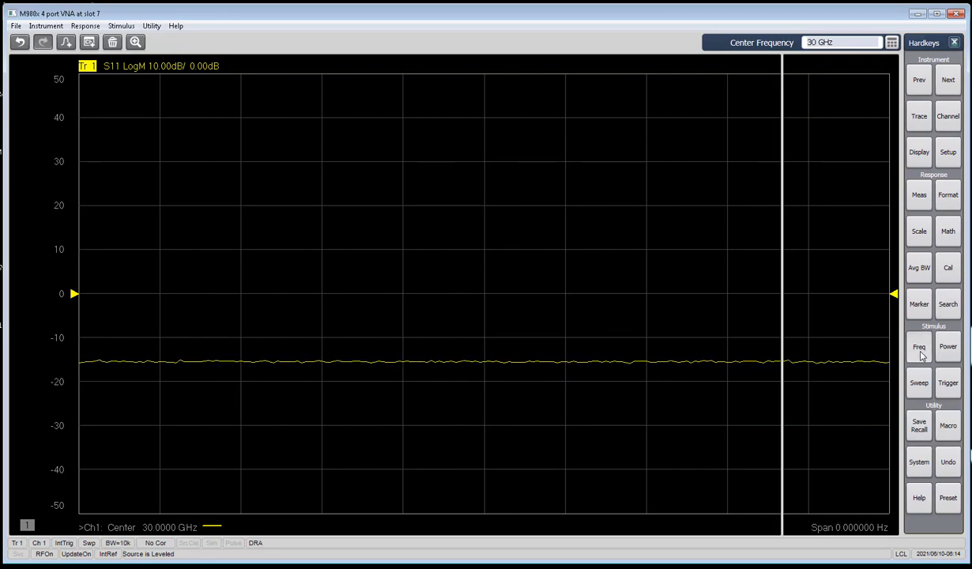
{"action": "left_click", "coordinate": [818, 179]}
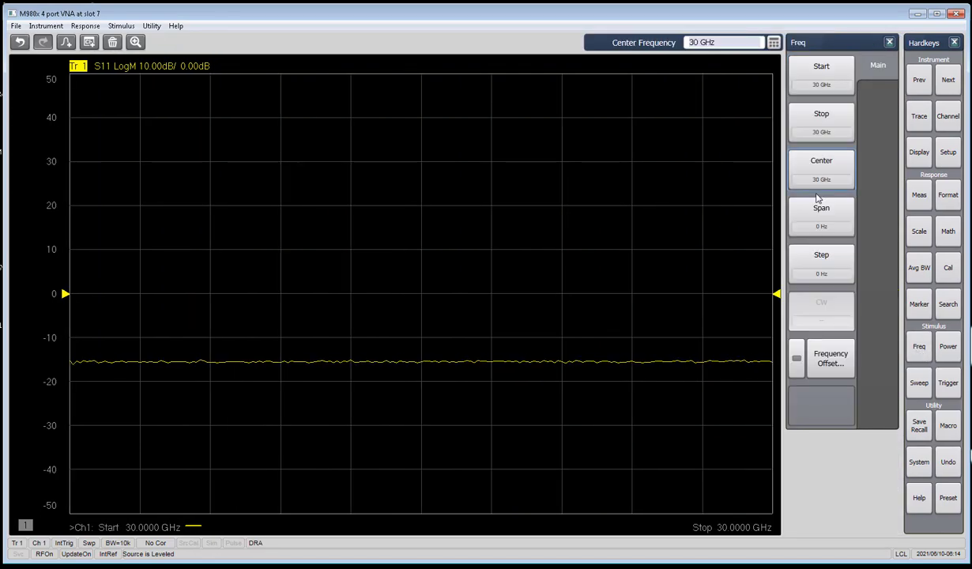
{"action": "left_click", "coordinate": [774, 43]}
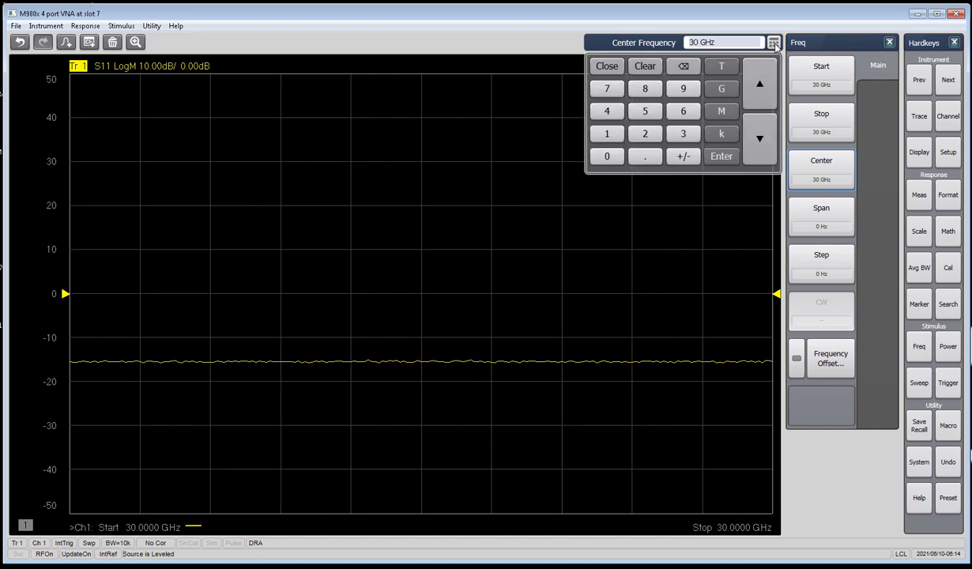
{"action": "left_click", "coordinate": [654, 134]}
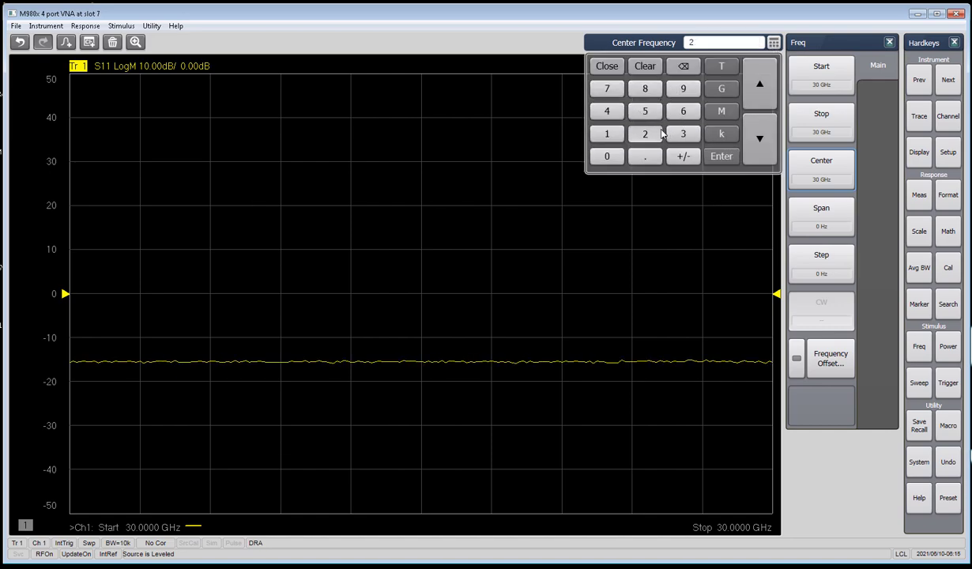
{"action": "left_click", "coordinate": [645, 88]}
{"action": "left_click", "coordinate": [723, 89]}
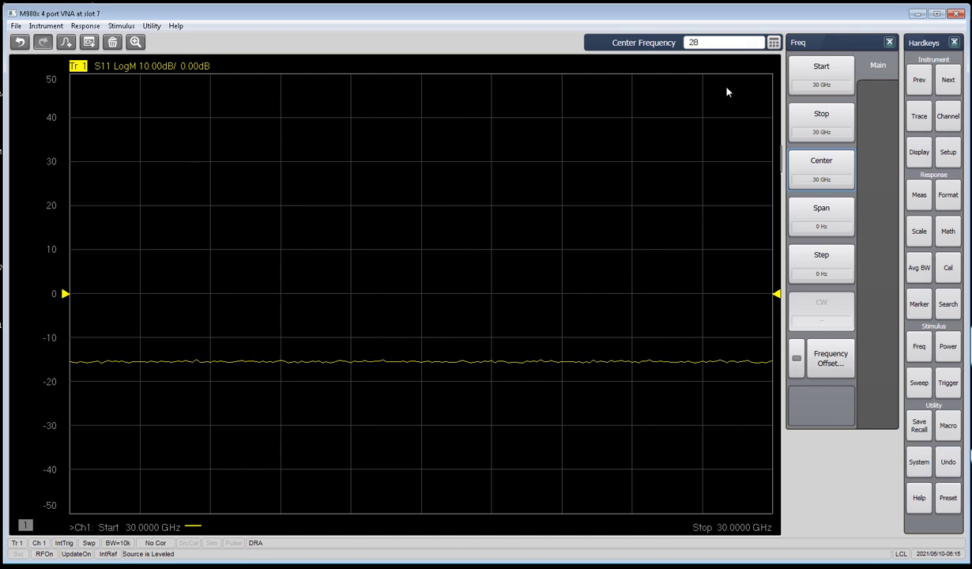
Set the channel's frequency span to 1 GHz
{"action": "left_click", "coordinate": [800, 212]}
{"action": "left_click", "coordinate": [773, 44]}
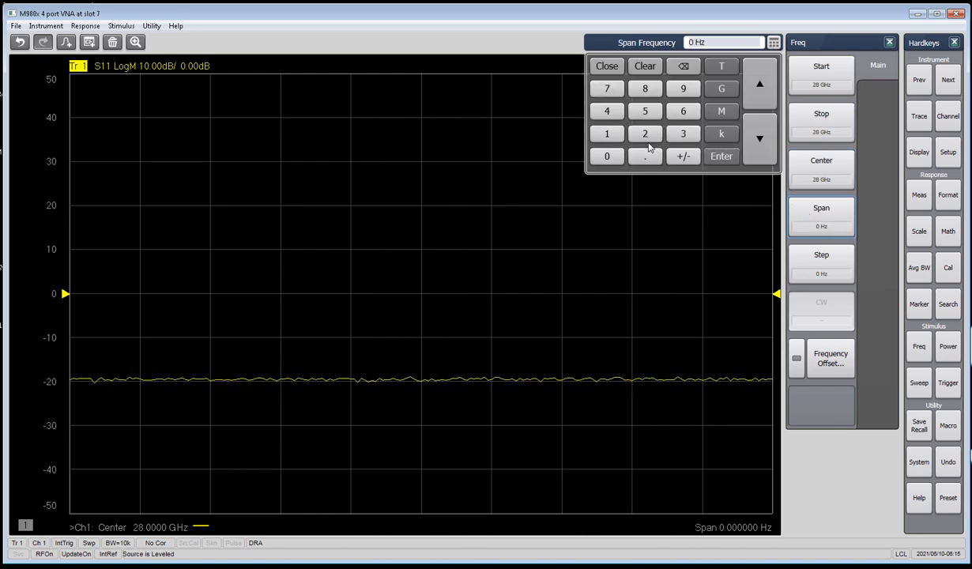
{"action": "left_click", "coordinate": [608, 133]}
{"action": "left_click", "coordinate": [724, 90]}
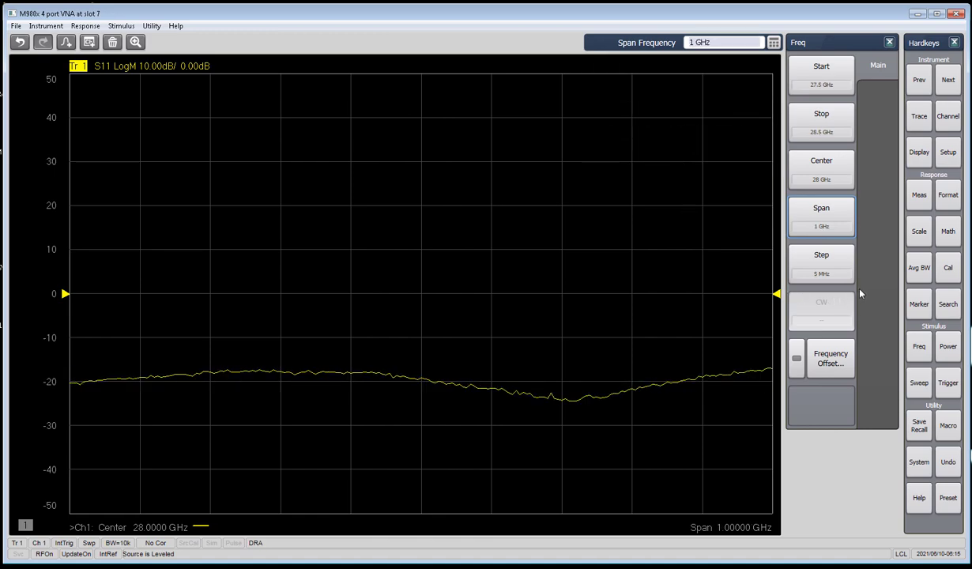
Switch the trace measurement to S21 and add marker 1 at 28 GHz
{"action": "left_click", "coordinate": [919, 194]}
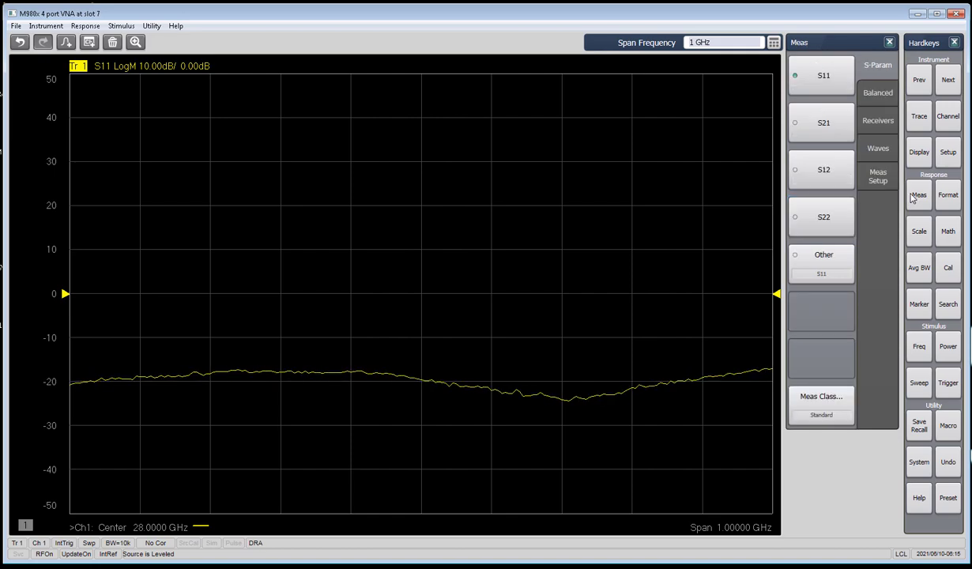
{"action": "left_click", "coordinate": [796, 127]}
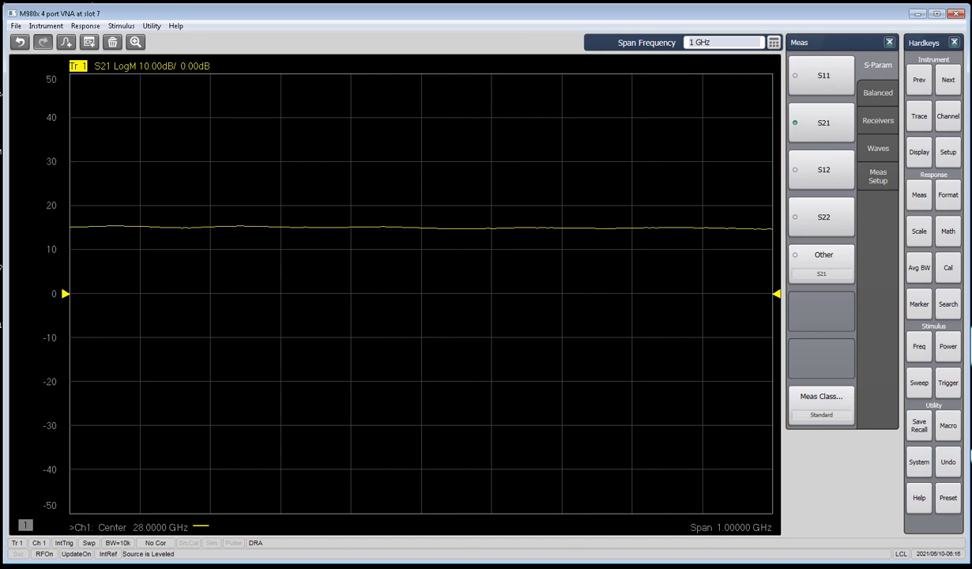
{"action": "left_click", "coordinate": [919, 305]}
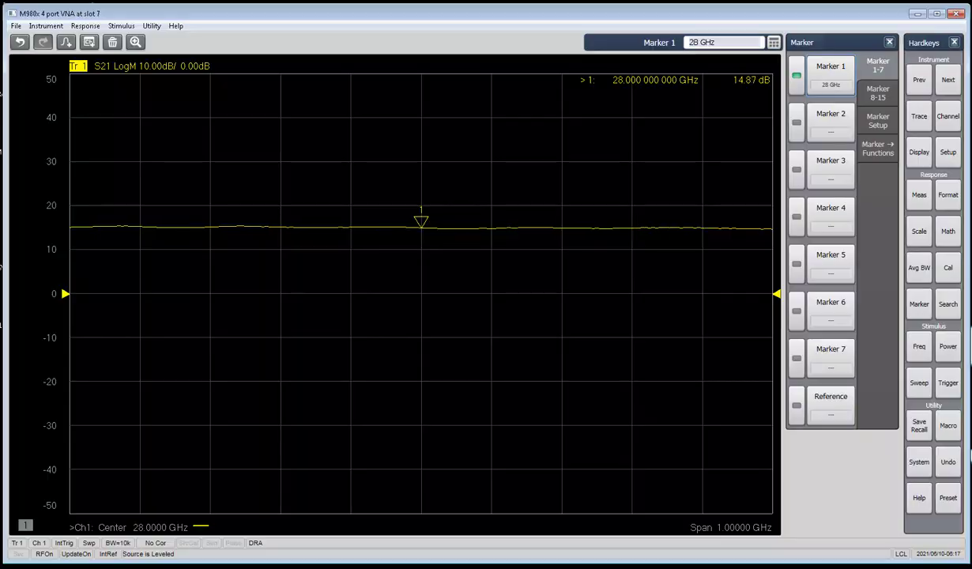
Copy channel 1 to a new window
{"action": "left_click", "coordinate": [948, 116]}
{"action": "left_click", "coordinate": [878, 93]}
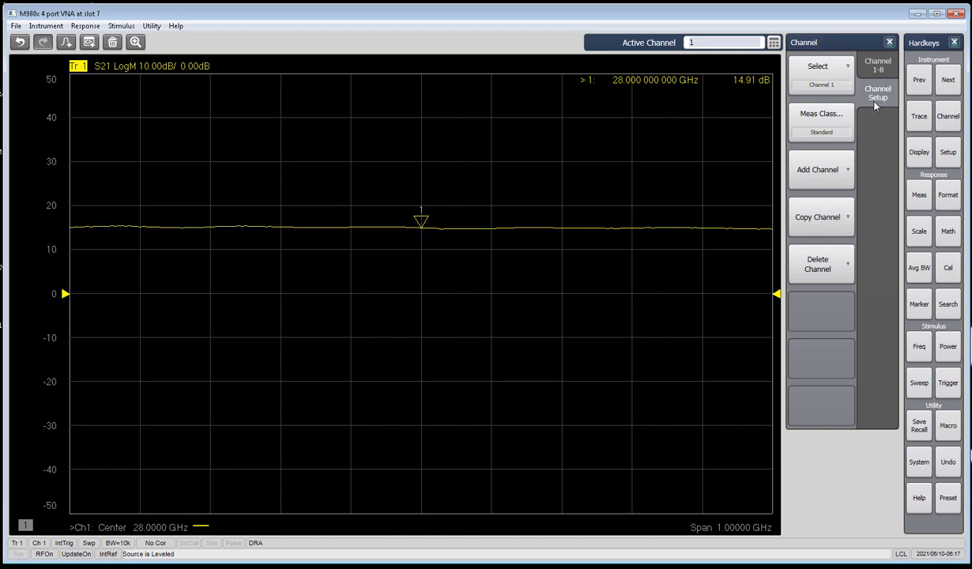
{"action": "left_click", "coordinate": [822, 217]}
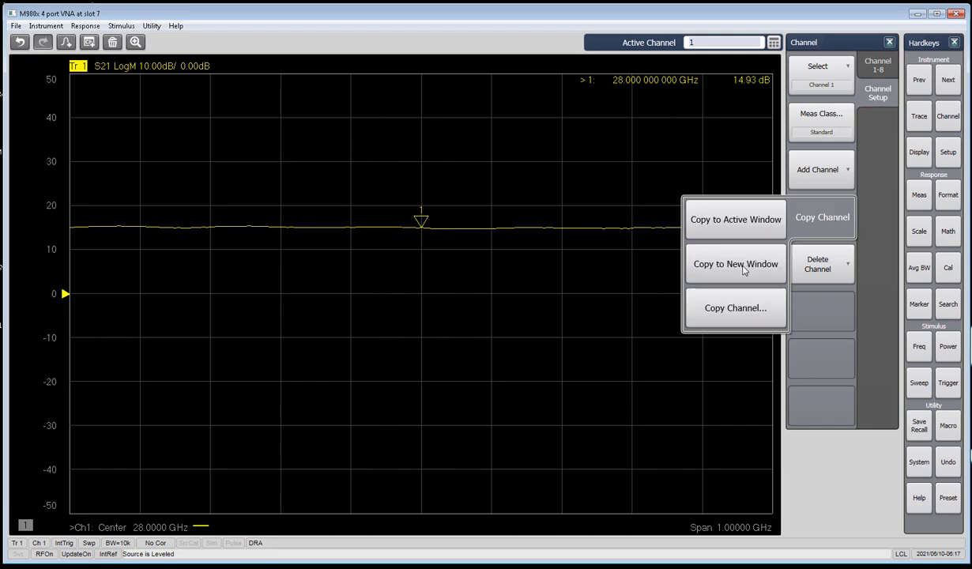
{"action": "left_click", "coordinate": [743, 271]}
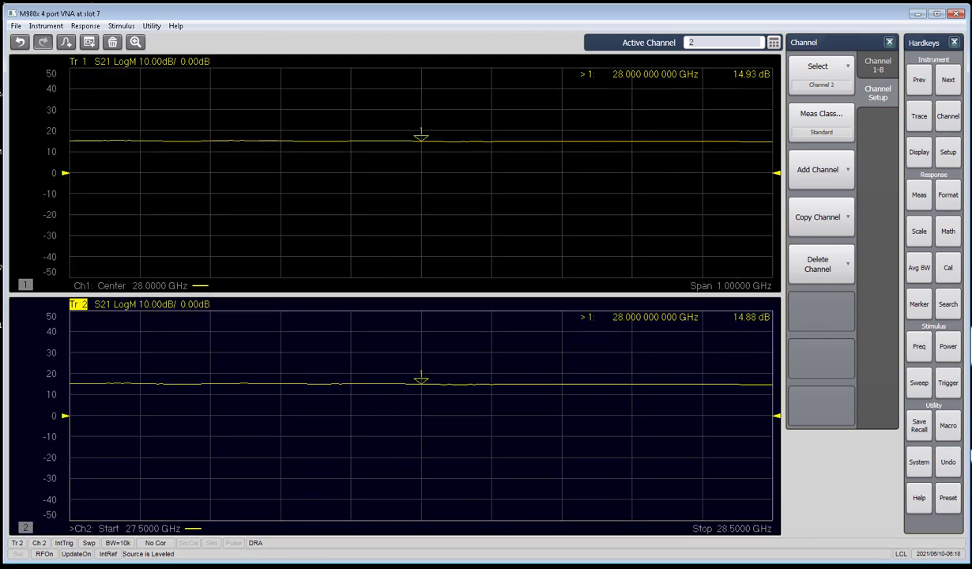
Change channel 2's sweep type to Power Sweep and check its sweep properties, including power range and CW frequency
{"action": "left_click", "coordinate": [920, 383]}
{"action": "left_click", "coordinate": [822, 121]}
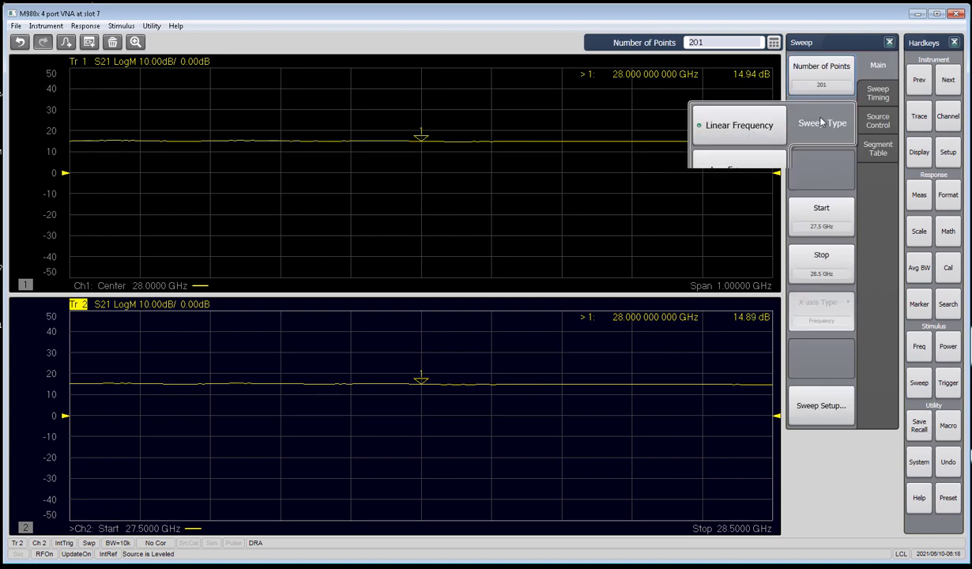
{"action": "left_click", "coordinate": [744, 215]}
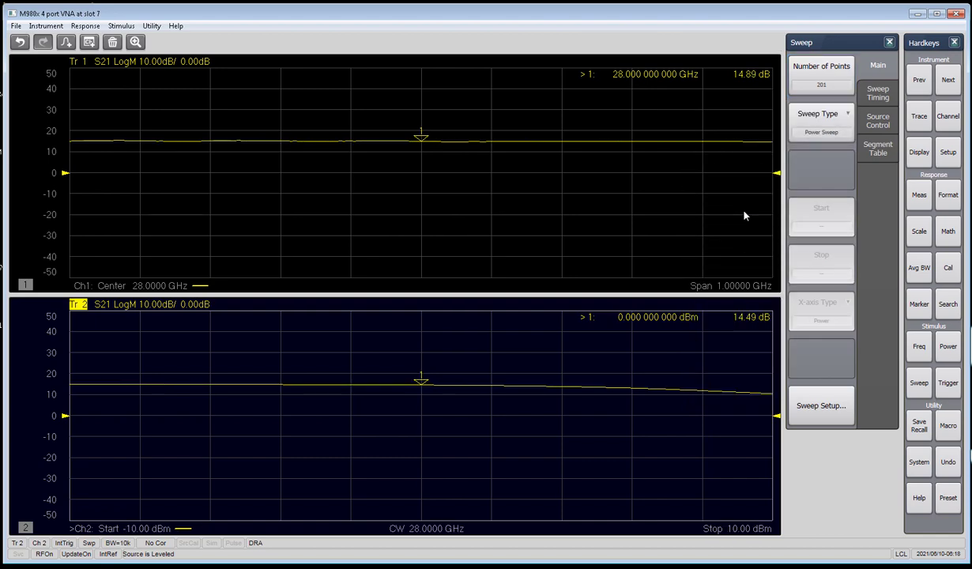
{"action": "left_click", "coordinate": [830, 411]}
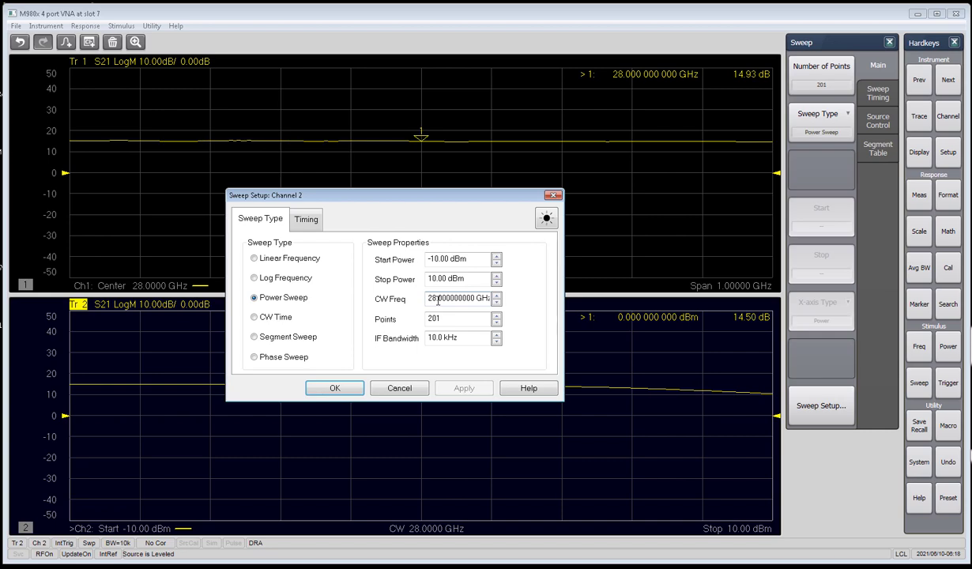
{"action": "left_click", "coordinate": [335, 388]}
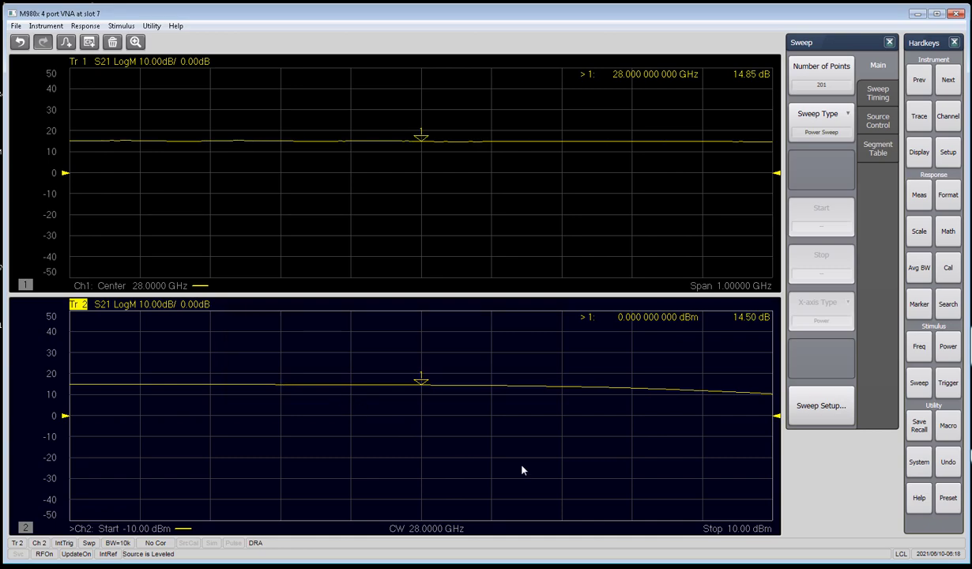
Turn on the compression search at a 1 dB compression level for the power sweep trace
{"action": "left_click", "coordinate": [948, 305]}
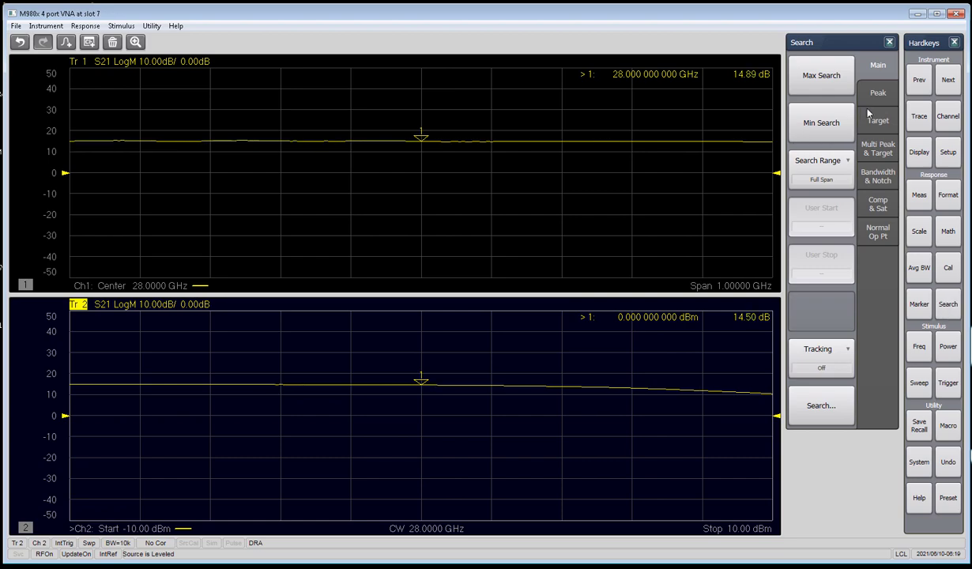
{"action": "left_click", "coordinate": [879, 204]}
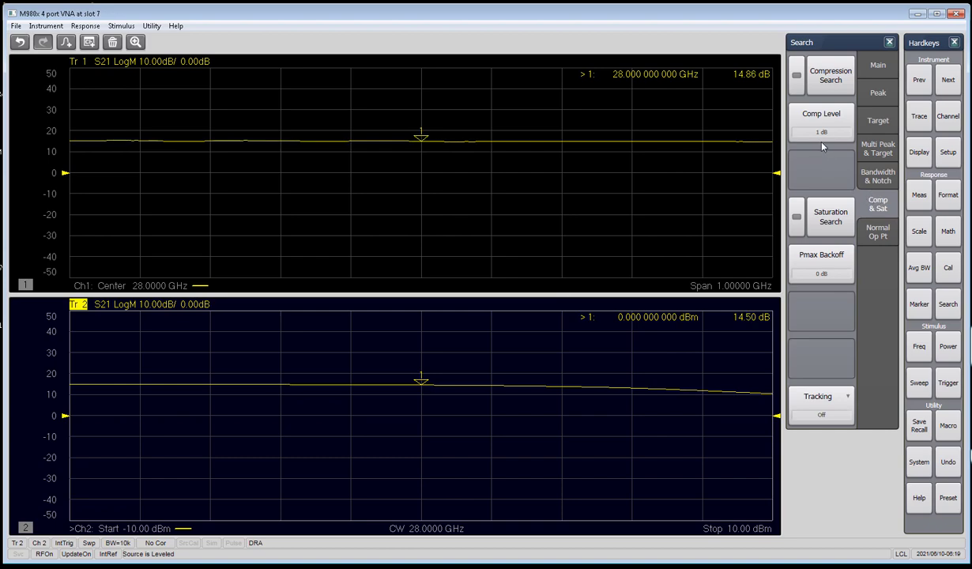
{"action": "left_click", "coordinate": [798, 80]}
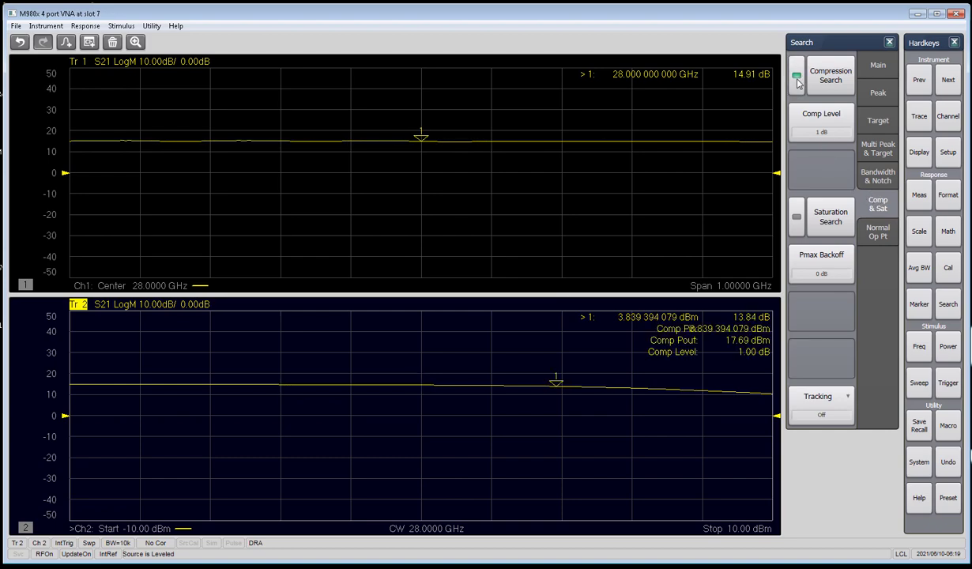
Set the marker readout to two decimal places for both stimulus and response
{"action": "left_click", "coordinate": [680, 317]}
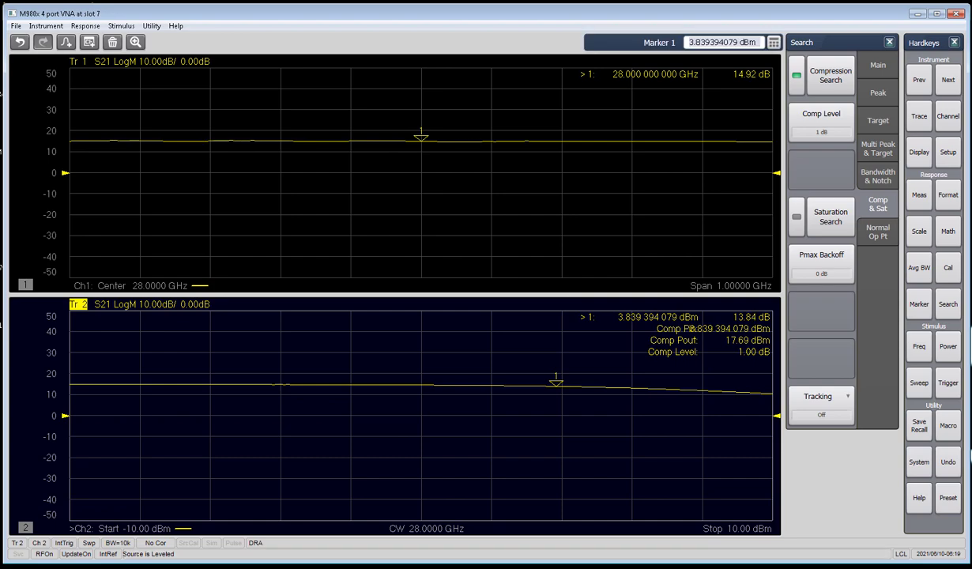
{"action": "left_click", "coordinate": [920, 305]}
{"action": "left_click", "coordinate": [878, 124]}
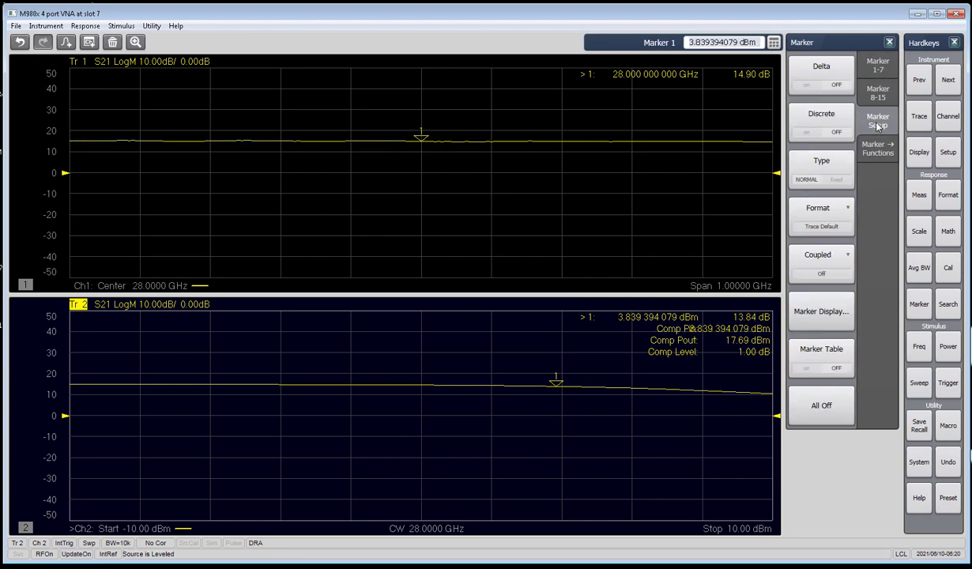
{"action": "left_click", "coordinate": [831, 313]}
{"action": "left_click", "coordinate": [468, 345]}
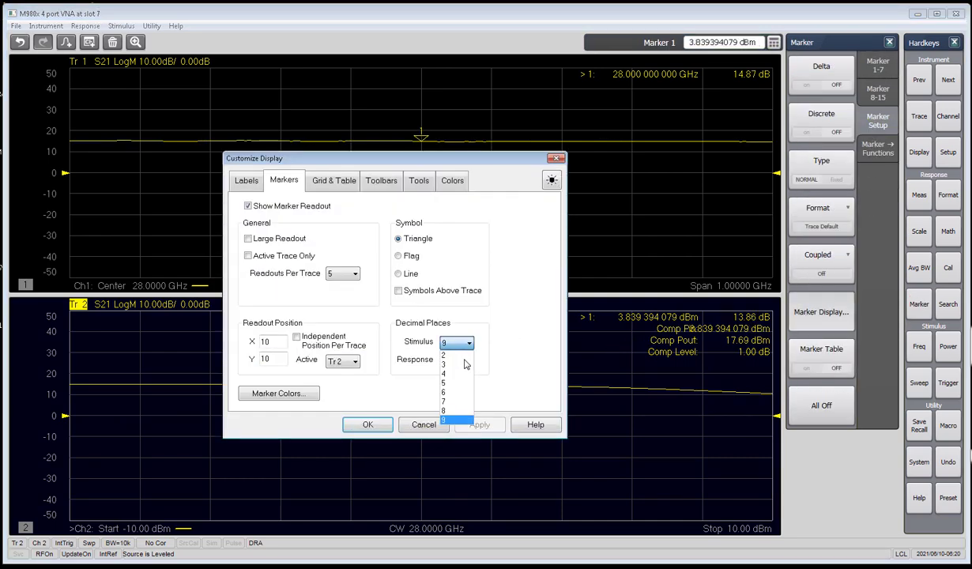
{"action": "left_click", "coordinate": [445, 356]}
{"action": "left_click", "coordinate": [469, 360]}
{"action": "left_click", "coordinate": [447, 372]}
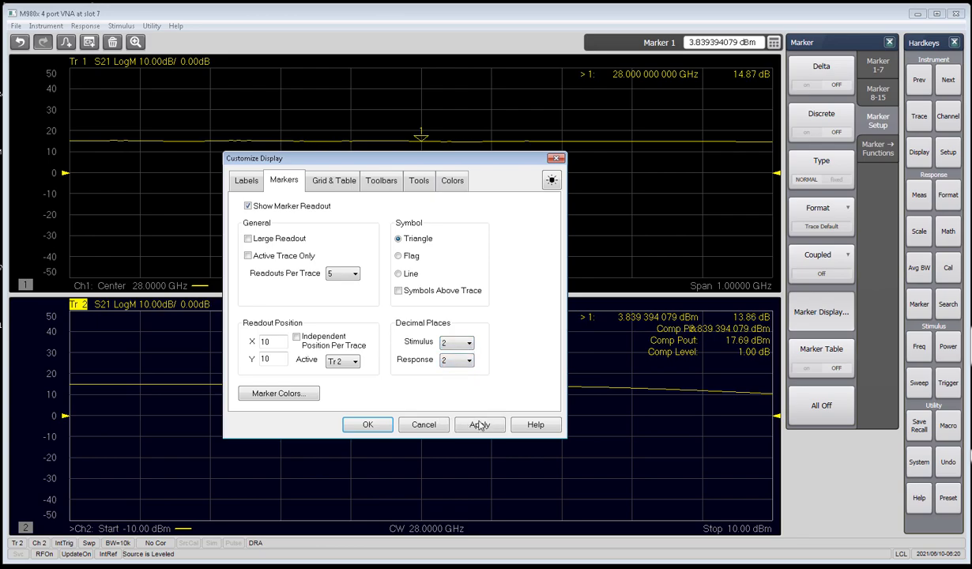
{"action": "left_click", "coordinate": [480, 425]}
{"action": "left_click", "coordinate": [367, 425]}
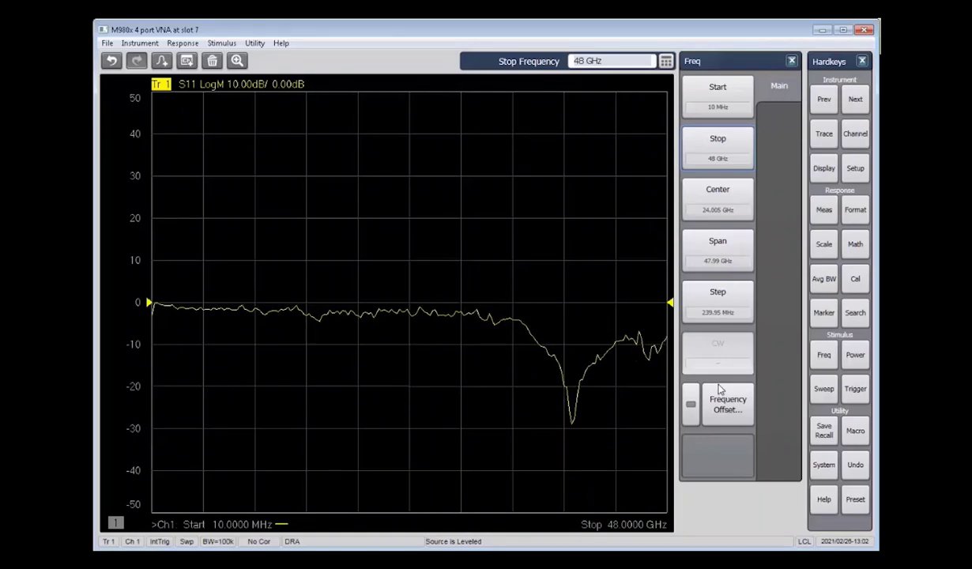
Change channel 1's measurement class from Standard to Modulation Distortion
{"action": "left_click", "coordinate": [855, 168]}
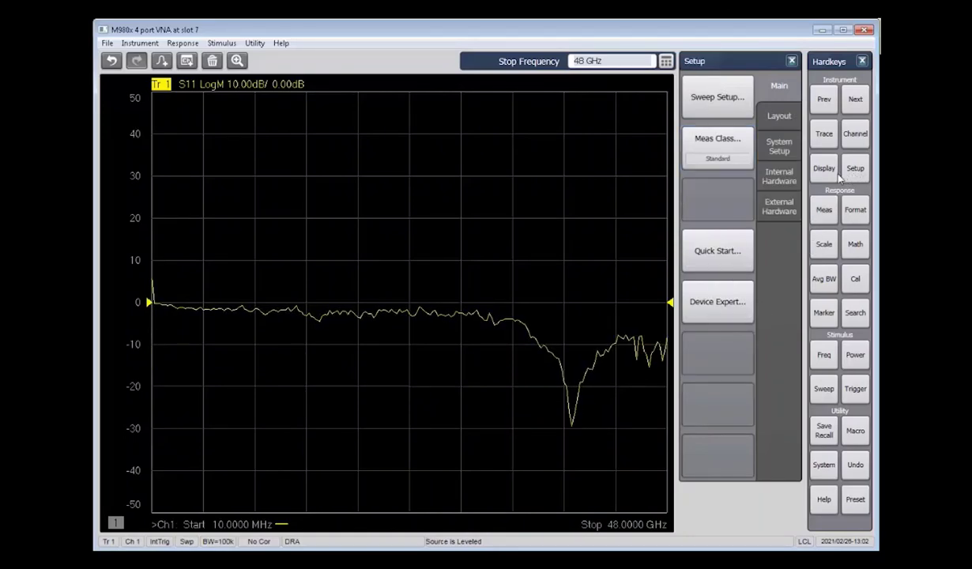
{"action": "left_click", "coordinate": [717, 140]}
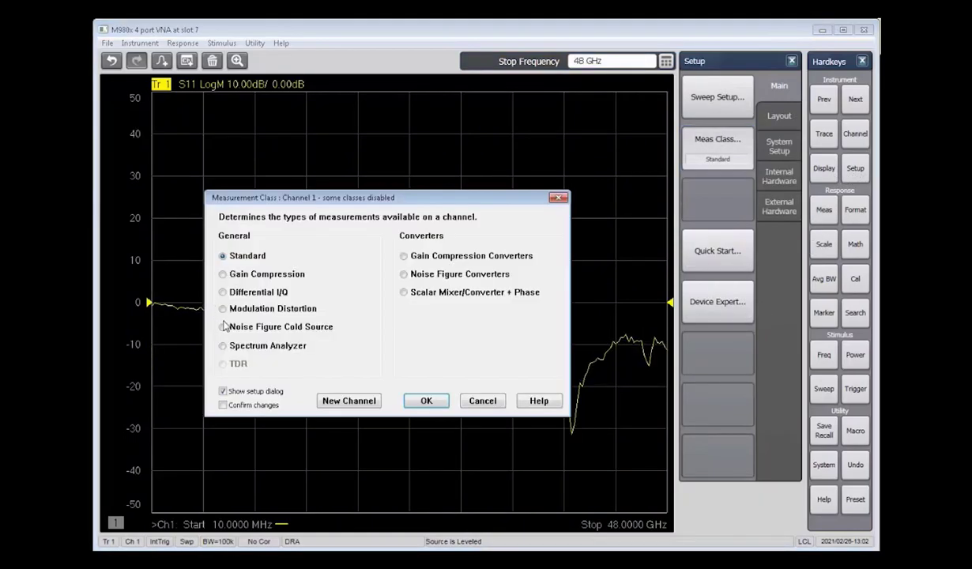
{"action": "left_click", "coordinate": [253, 311]}
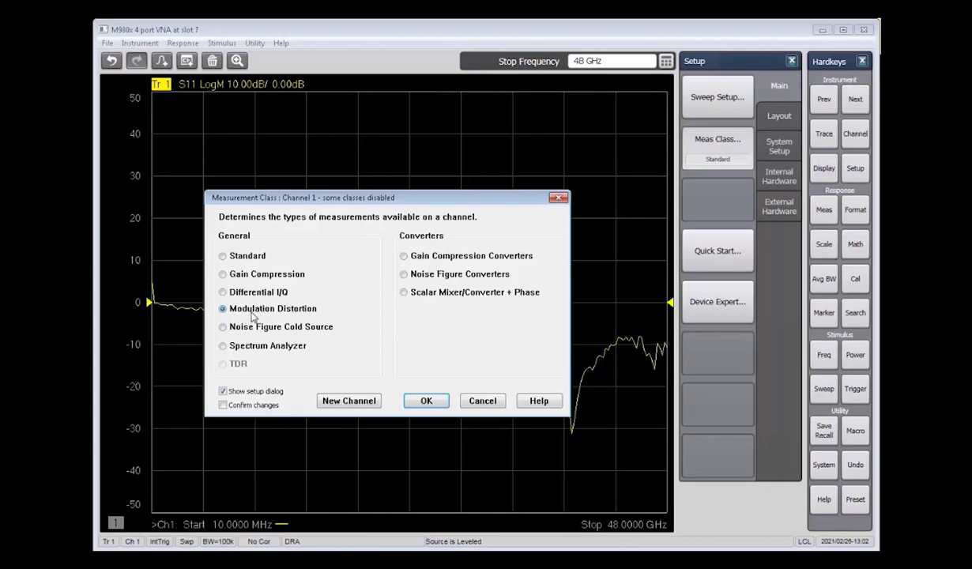
{"action": "left_click", "coordinate": [432, 402]}
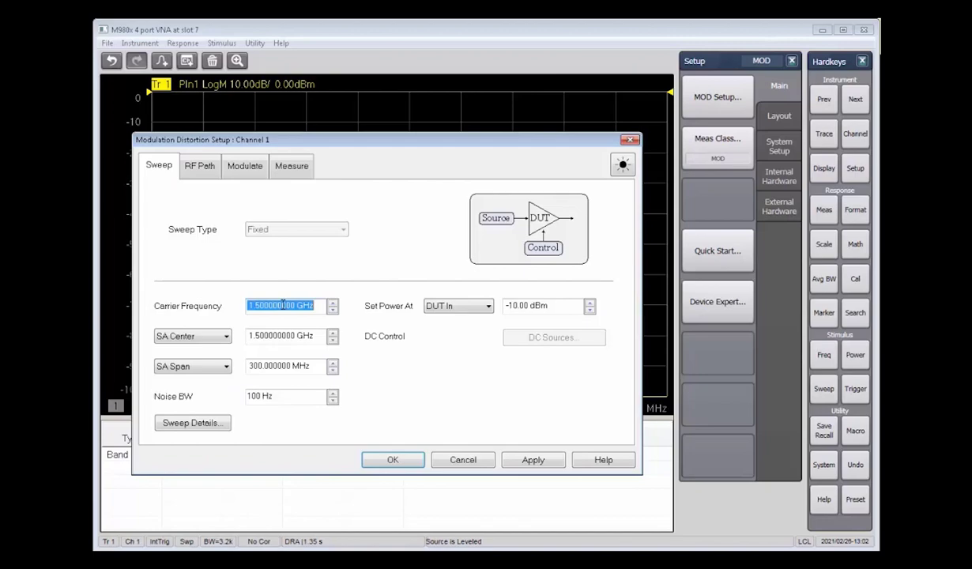
Set the modulation distortion carrier frequency to 28 GHz
{"action": "type", "text": "28"}
{"action": "key", "text": "Tab"}
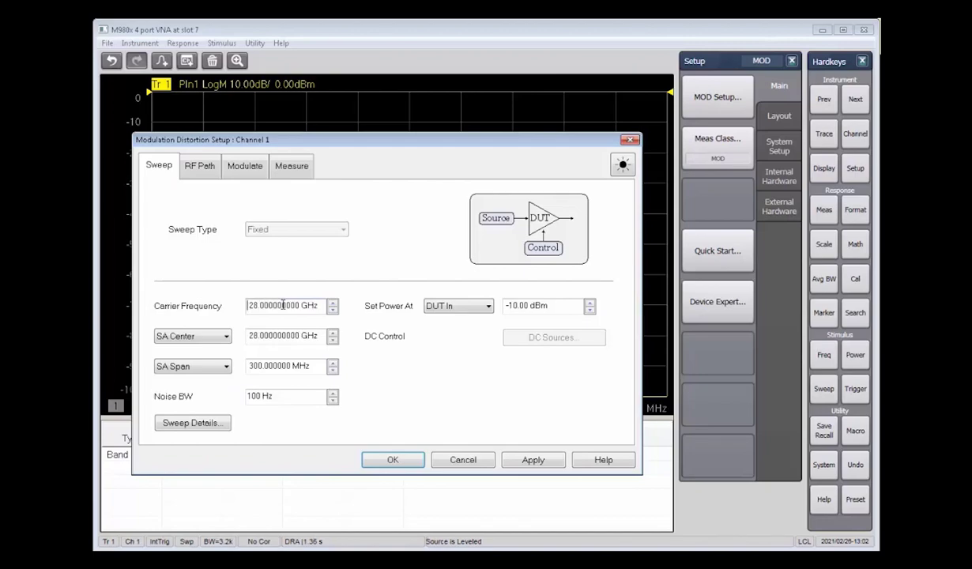
{"action": "left_click", "coordinate": [276, 397]}
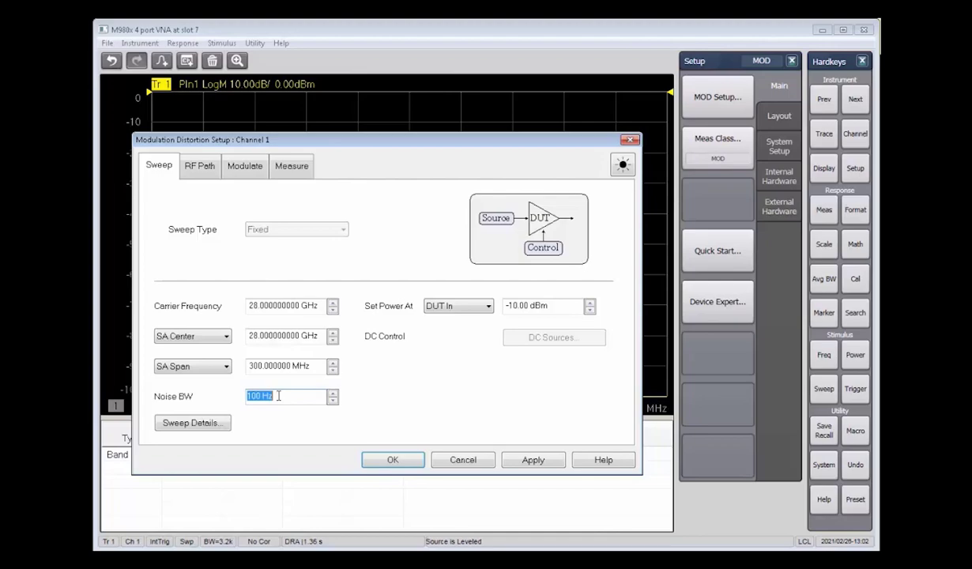
Specify the power at DUT In and set it to -15.3 dBm
{"action": "left_click", "coordinate": [487, 307]}
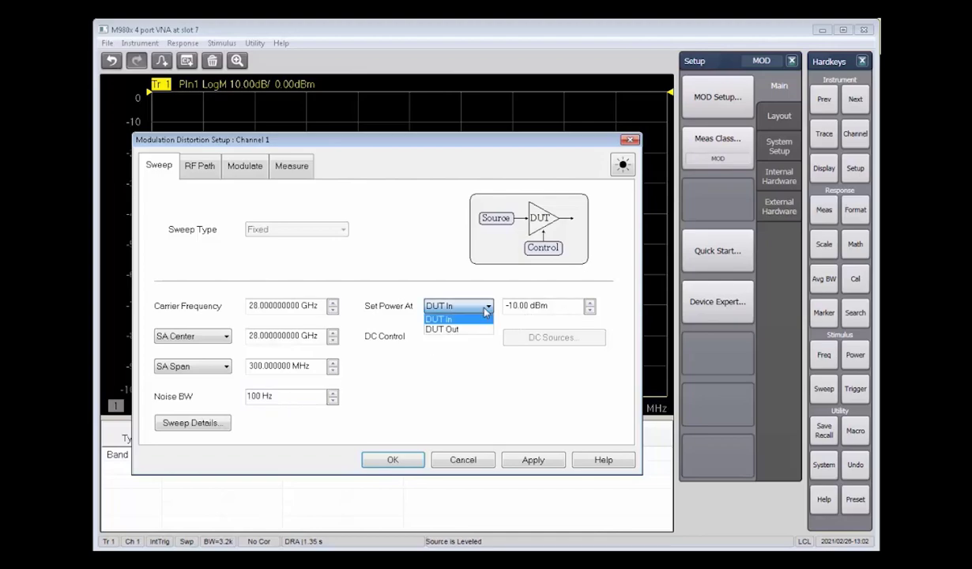
{"action": "left_click", "coordinate": [443, 319]}
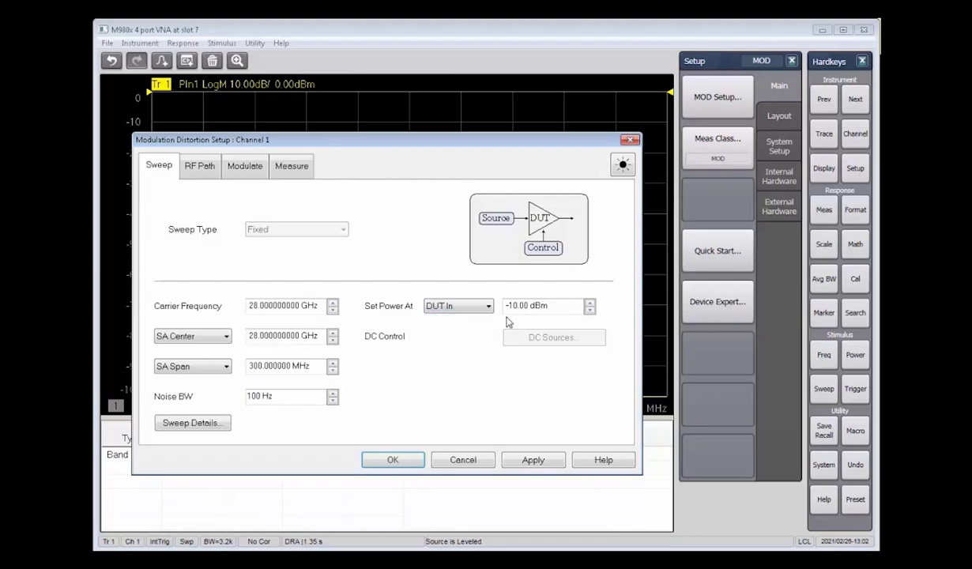
{"action": "left_click", "coordinate": [550, 305]}
{"action": "type", "text": "-15.3"}
{"action": "key", "text": "Return"}
Open the RF path settings of channel 1's modulation distortion setup
{"action": "left_click", "coordinate": [198, 169]}
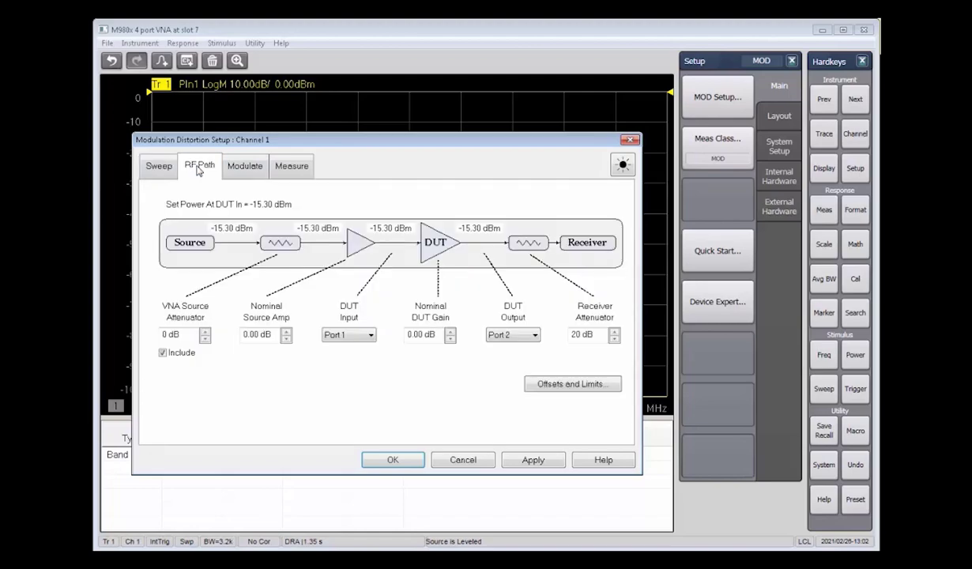
{"action": "double_click", "coordinate": [267, 335]}
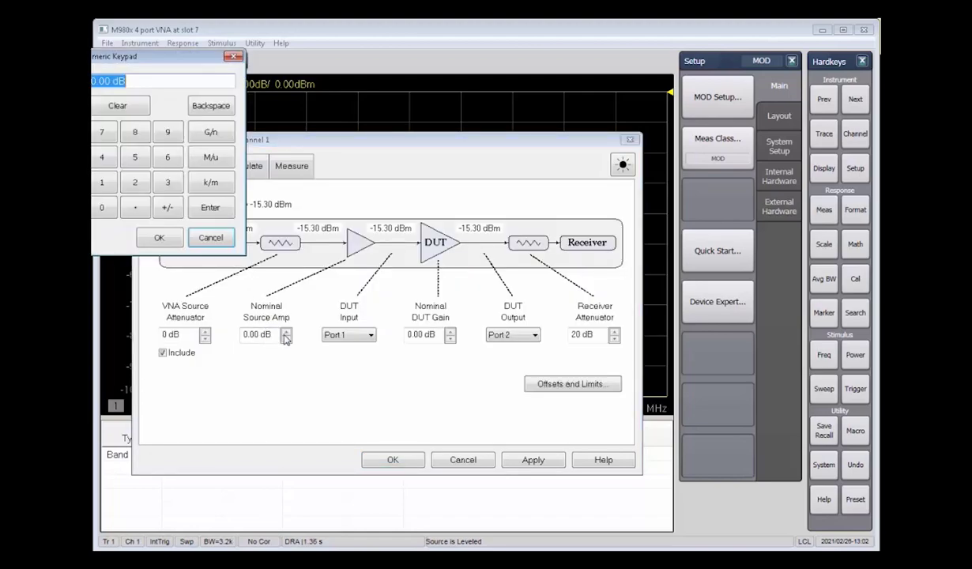
{"action": "left_click_drag", "start_coordinate": [143, 61], "coordinate": [237, 115]}
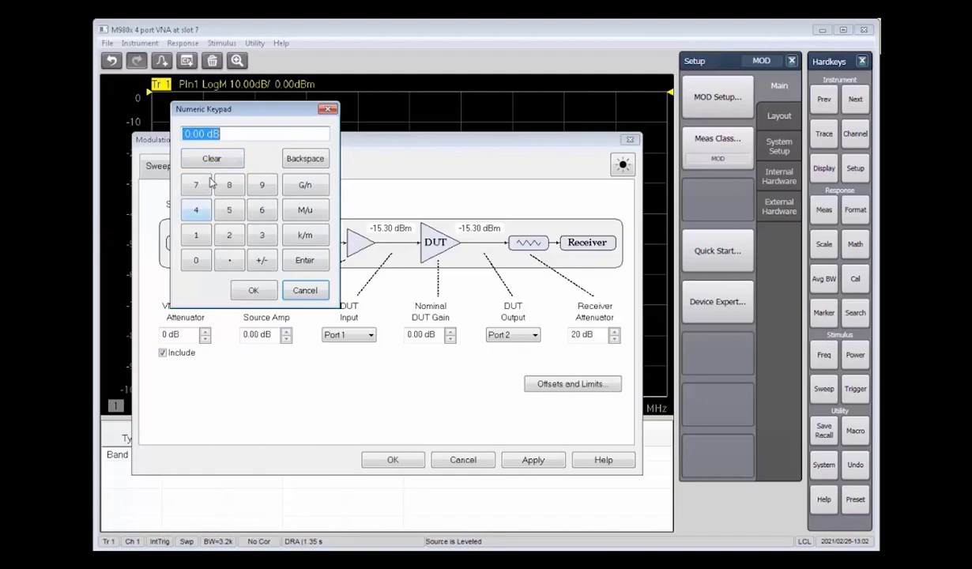
{"action": "type", "text": "-2"}
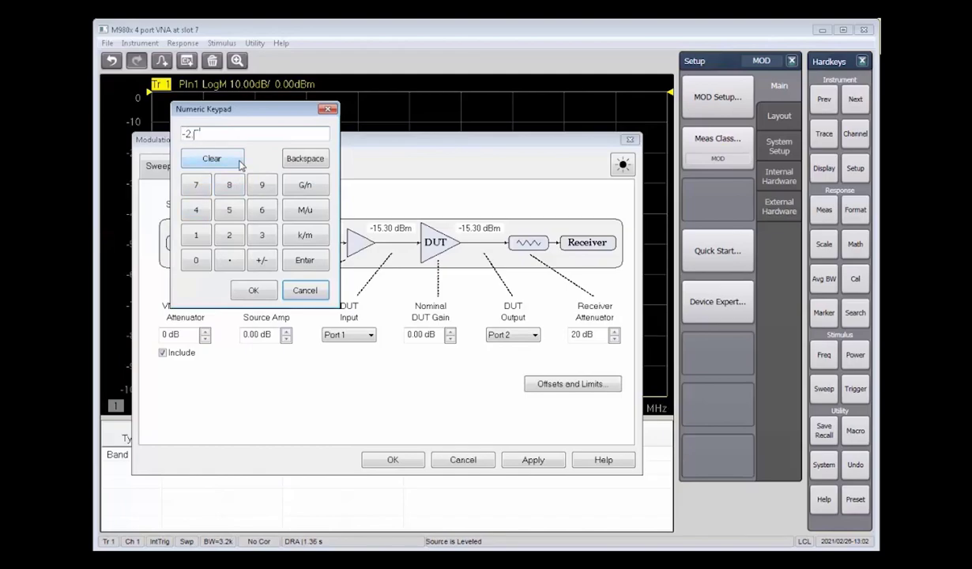
{"action": "key", "text": "Escape"}
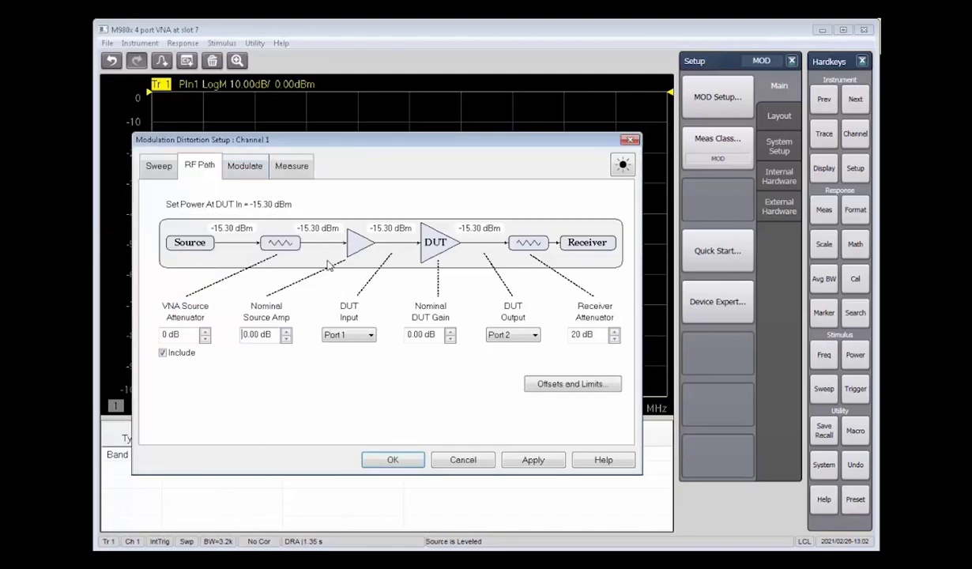
Set the nominal DUT gain in the RF path to 10 dB
{"action": "left_click", "coordinate": [433, 336]}
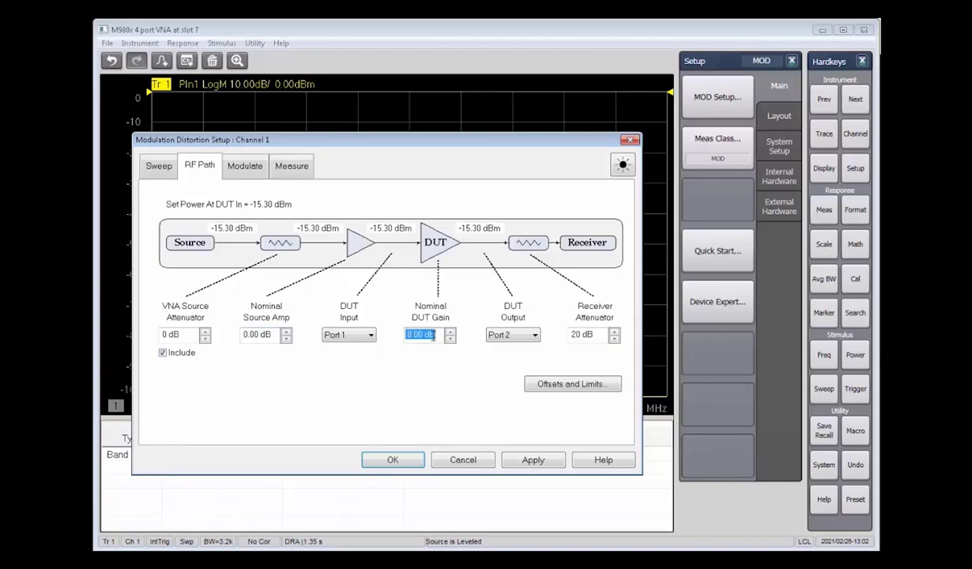
{"action": "type", "text": "10"}
{"action": "key", "text": "Return"}
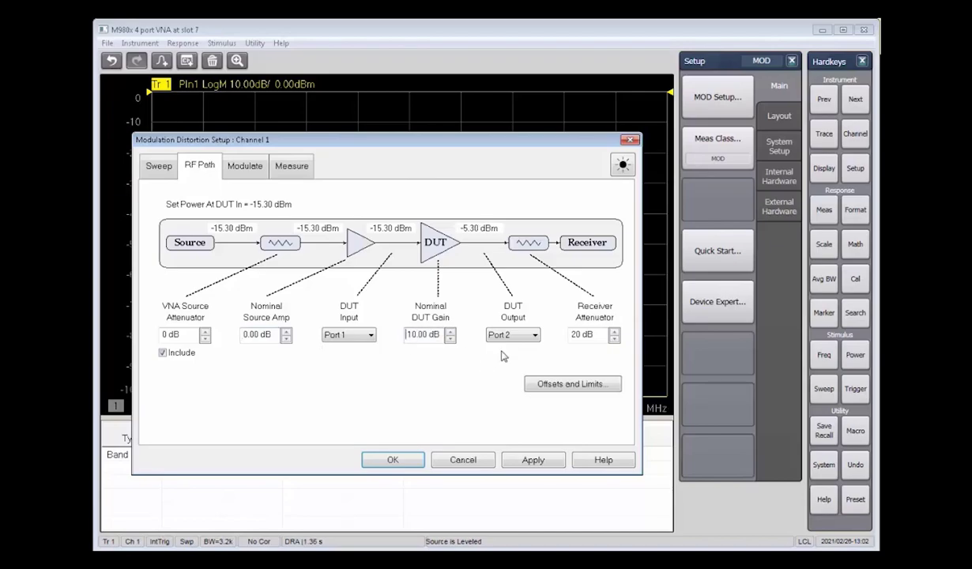
{"action": "left_click", "coordinate": [615, 336]}
Choose mySource as the modulation source
{"action": "left_click", "coordinate": [239, 168]}
{"action": "left_click", "coordinate": [262, 235]}
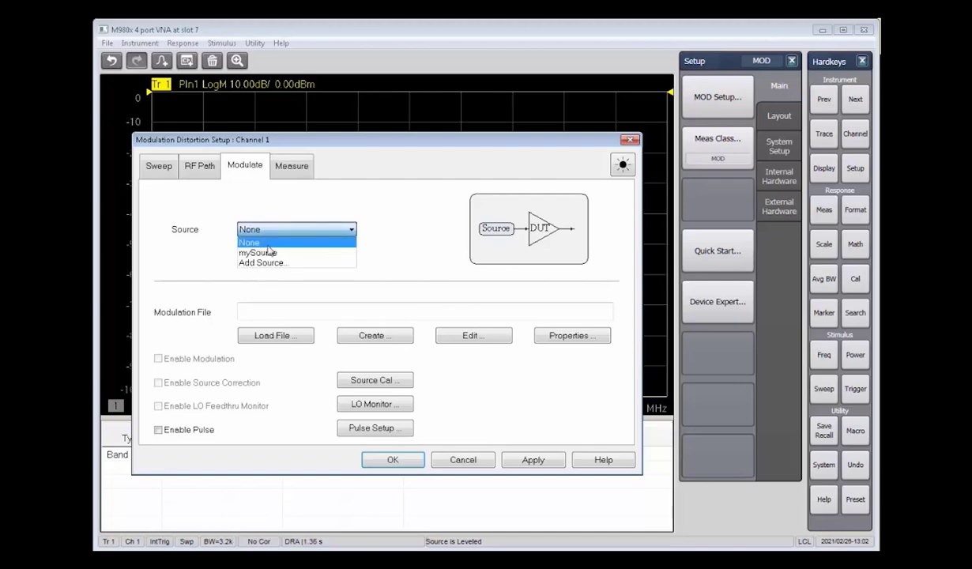
{"action": "left_click", "coordinate": [261, 253]}
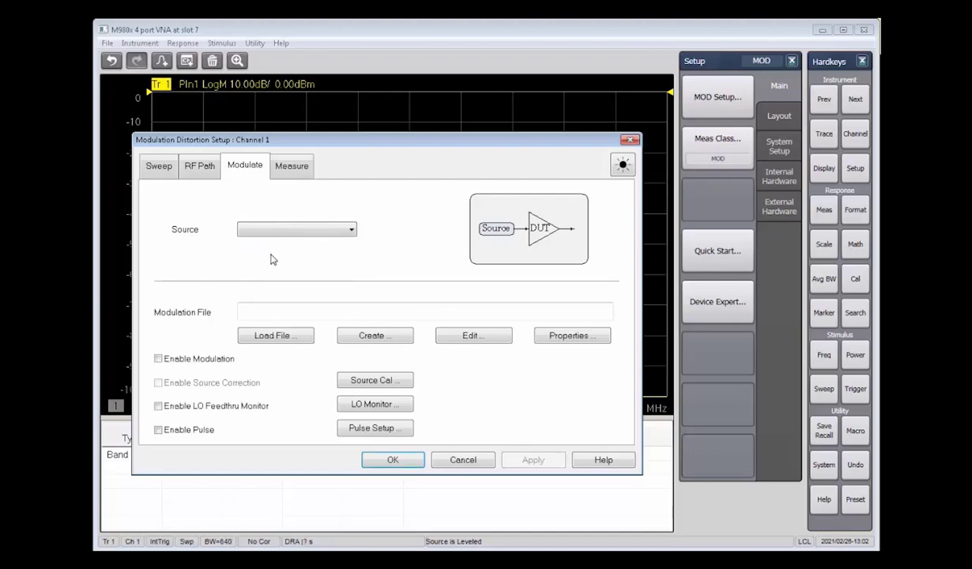
Load the modulation file 5GNRUL_QPSK_SCS60kHz_FR2_100MHz_SR245p76MHz_1subF.mdx from the mod_demo folder and accept autofilling the measurement frequencies
{"action": "left_click", "coordinate": [269, 338]}
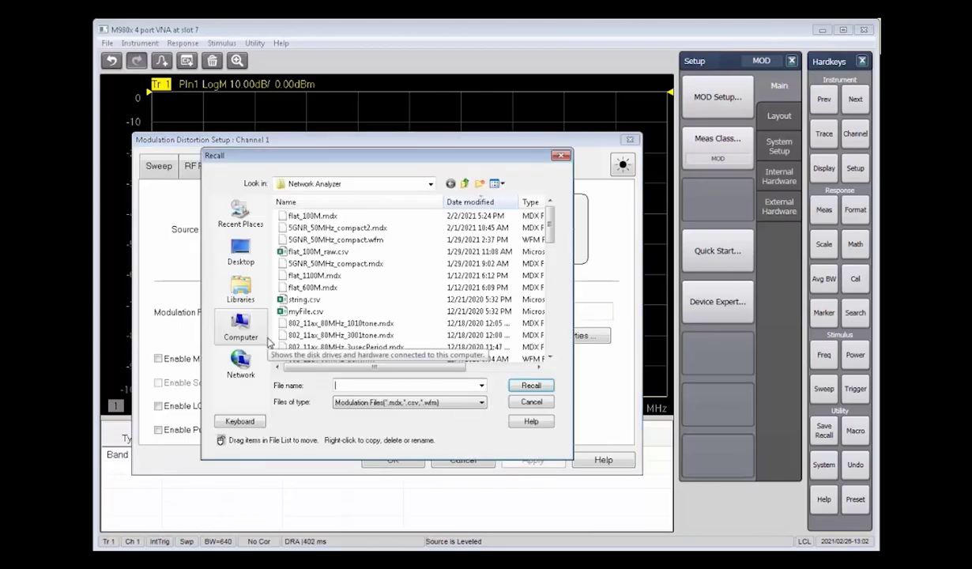
{"action": "left_click", "coordinate": [355, 183]}
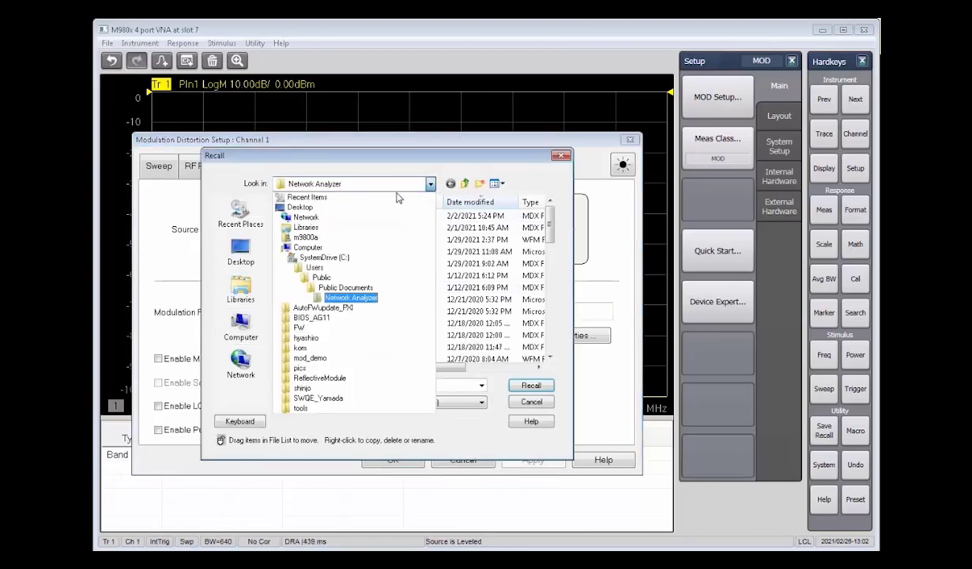
{"action": "left_click", "coordinate": [300, 197]}
{"action": "key", "text": "Return"}
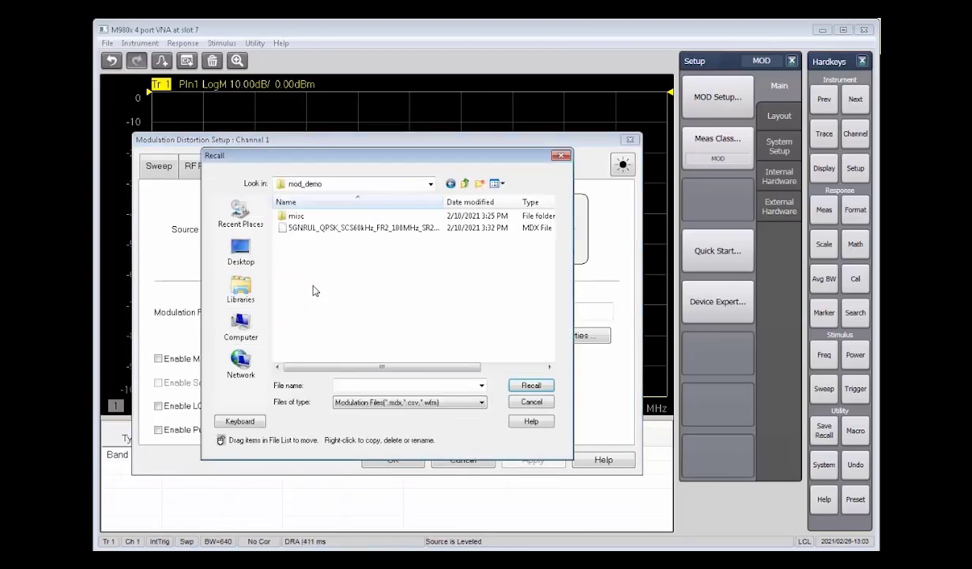
{"action": "double_click", "coordinate": [317, 229]}
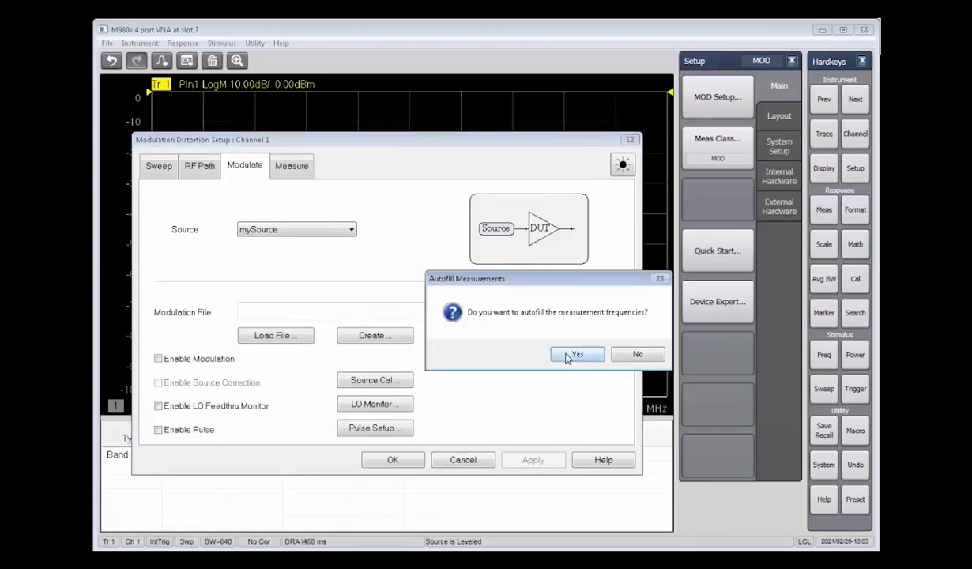
{"action": "left_click", "coordinate": [566, 355]}
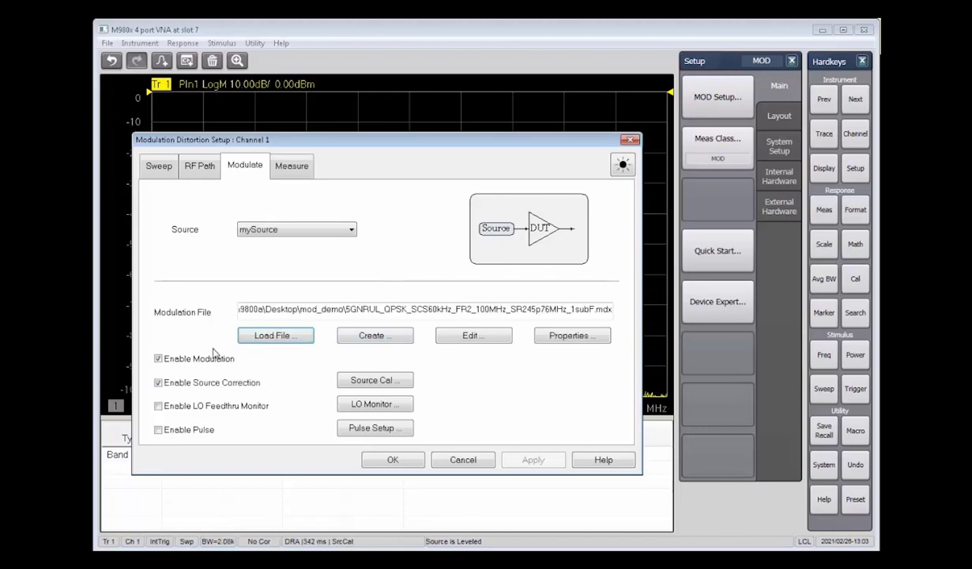
Set the measurement type to ACP+EVM, autofill its offset frequencies and integration bandwidths, and apply the modulation distortion setup
{"action": "left_click", "coordinate": [293, 166]}
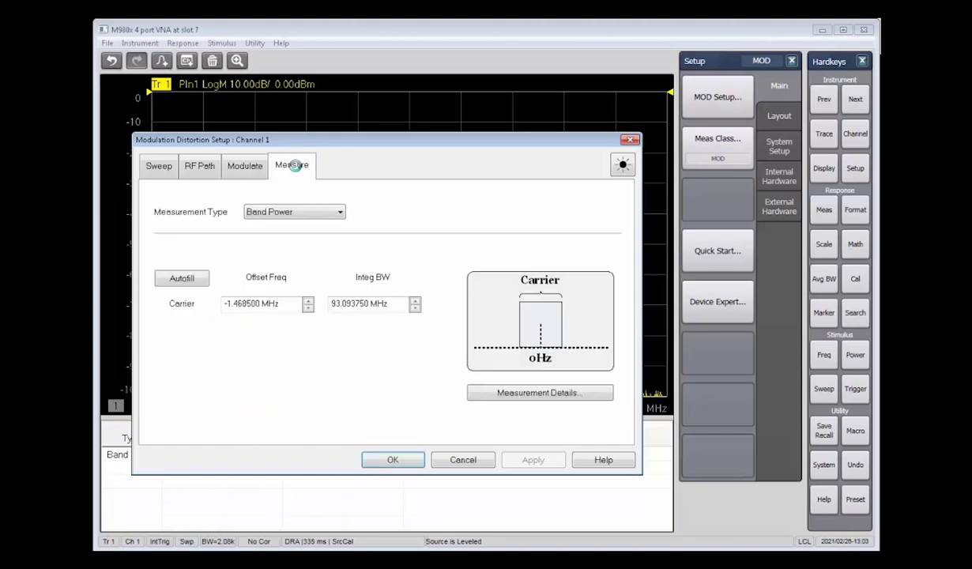
{"action": "left_click", "coordinate": [289, 213]}
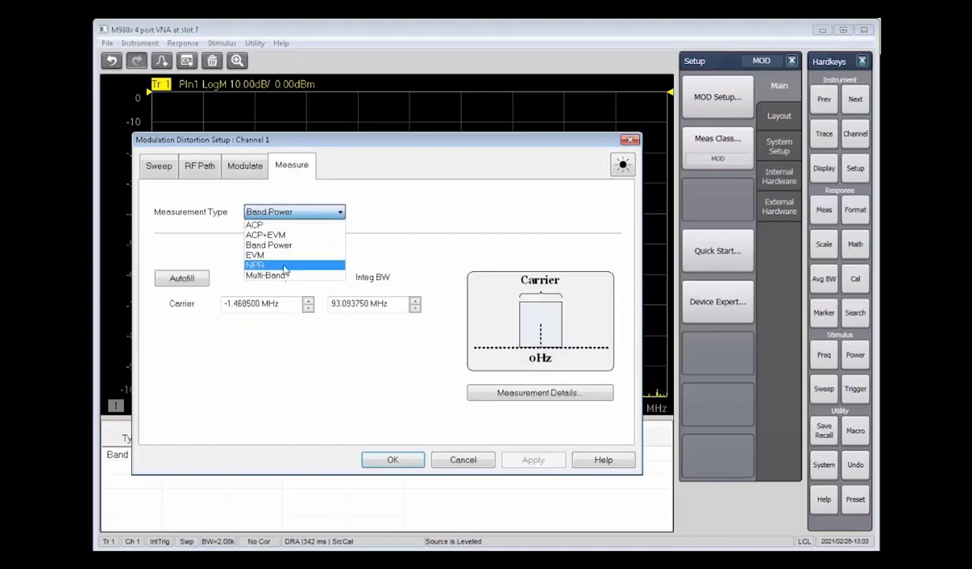
{"action": "left_click", "coordinate": [288, 238]}
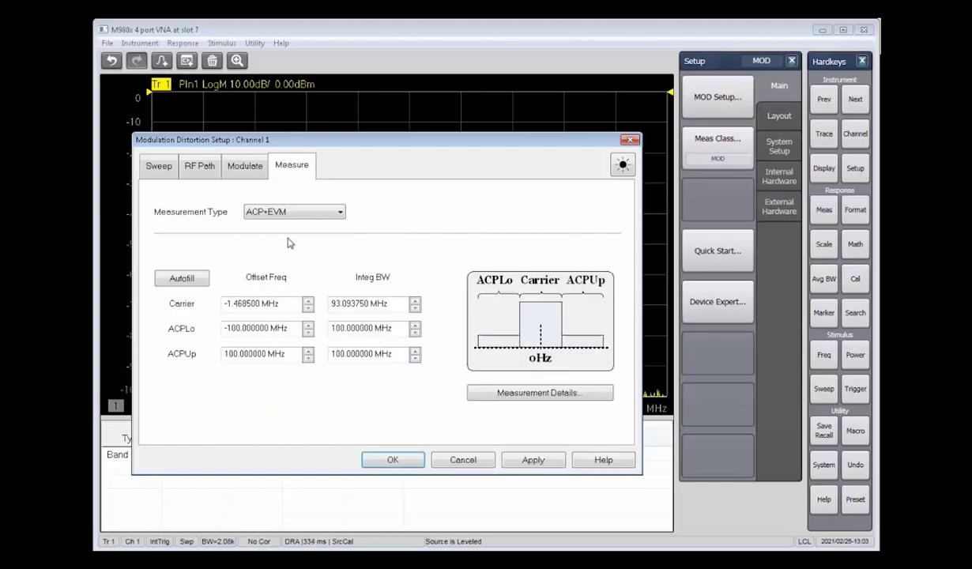
{"action": "left_click", "coordinate": [183, 279]}
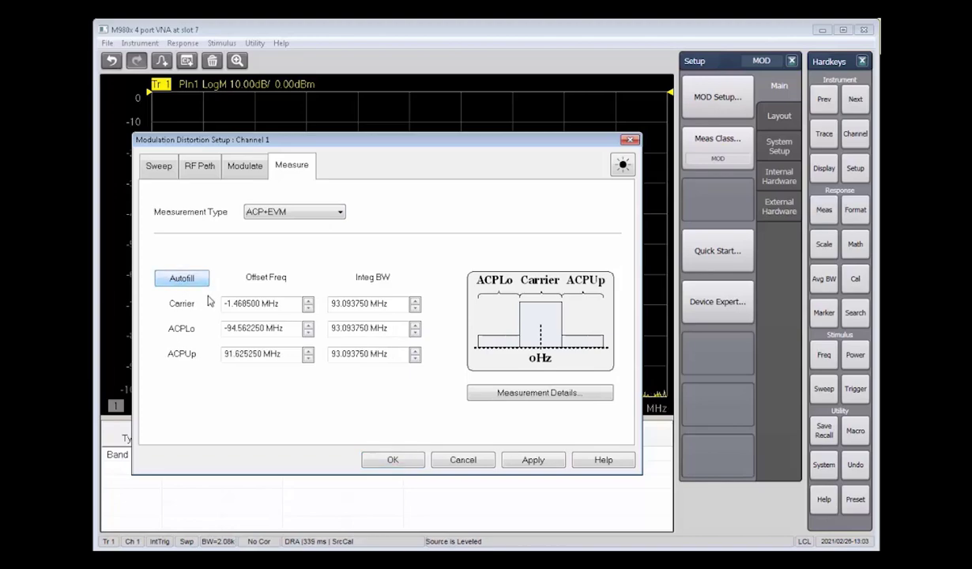
{"action": "left_click", "coordinate": [533, 460]}
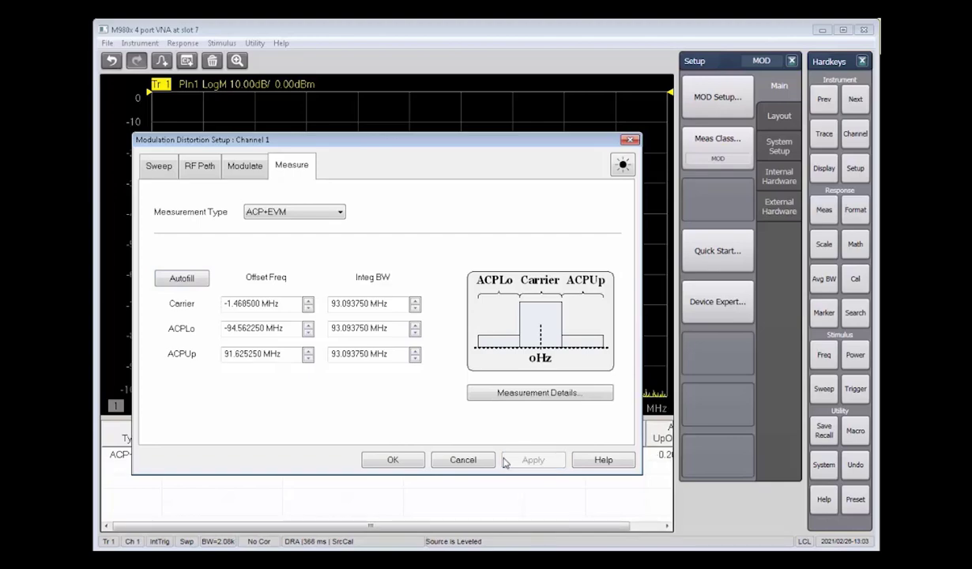
{"action": "left_click", "coordinate": [393, 460]}
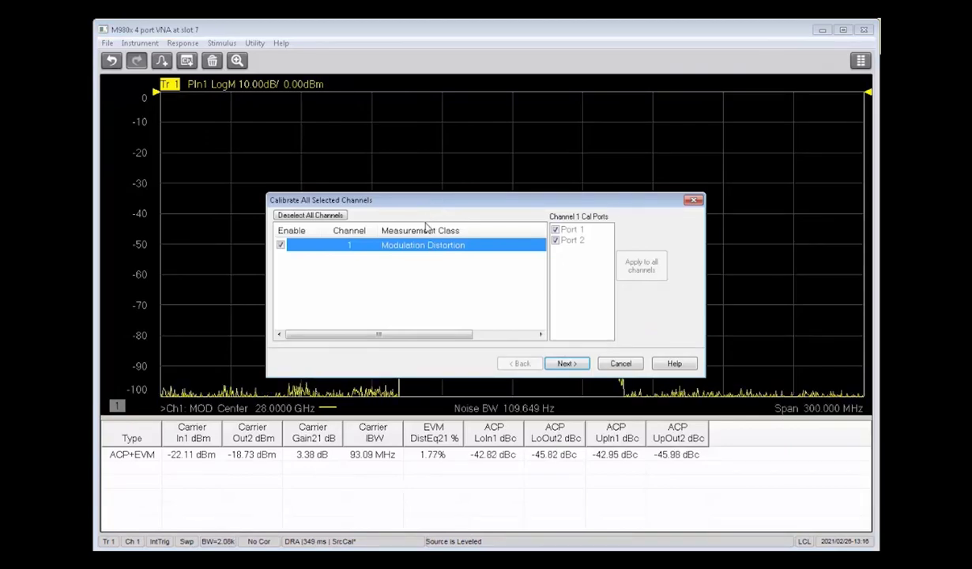
Proceed through the Cal All setup for the modulation distortion channel and set the noise reduction IF bandwidth to 100 Hz
{"action": "left_click", "coordinate": [586, 368]}
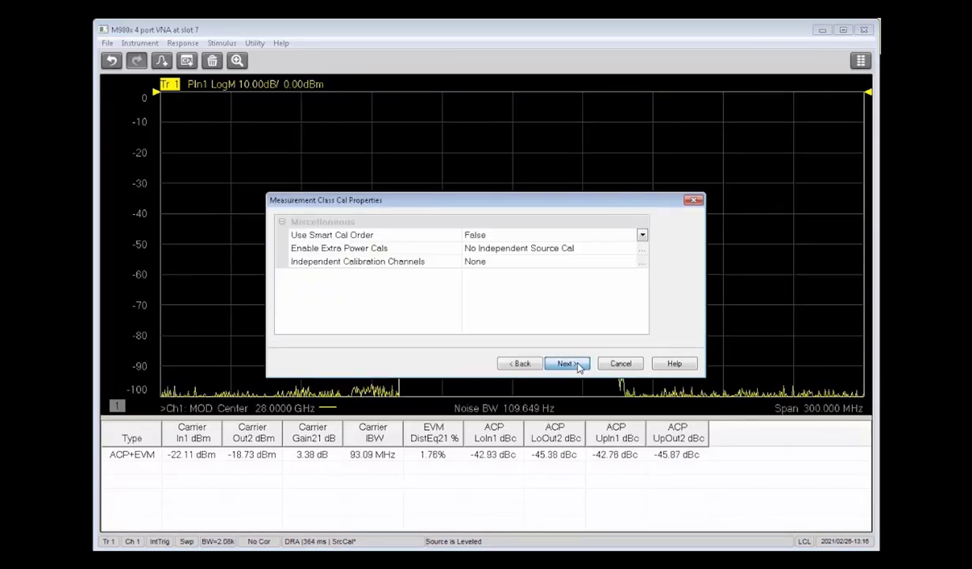
{"action": "left_click", "coordinate": [580, 366]}
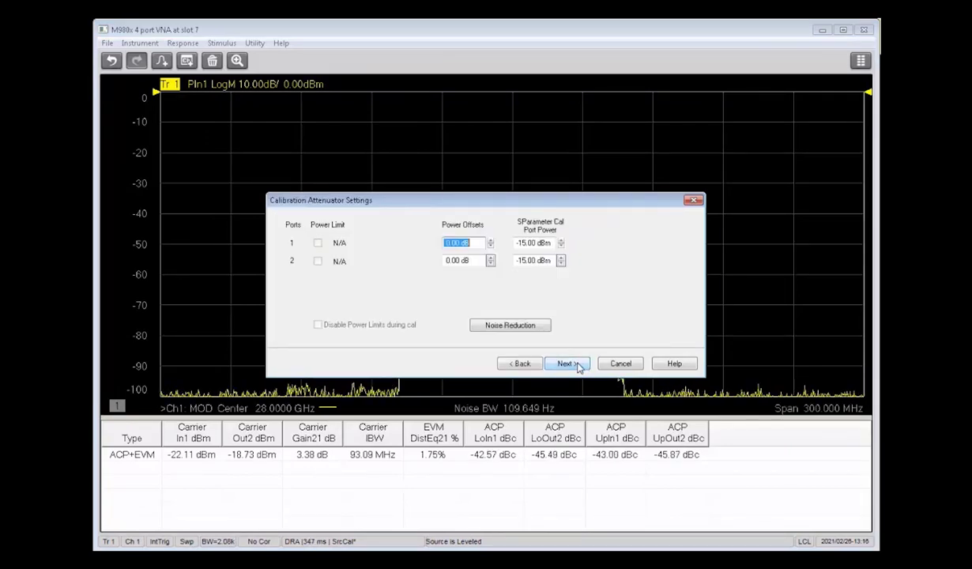
{"action": "left_click", "coordinate": [533, 326]}
{"action": "double_click", "coordinate": [323, 194]}
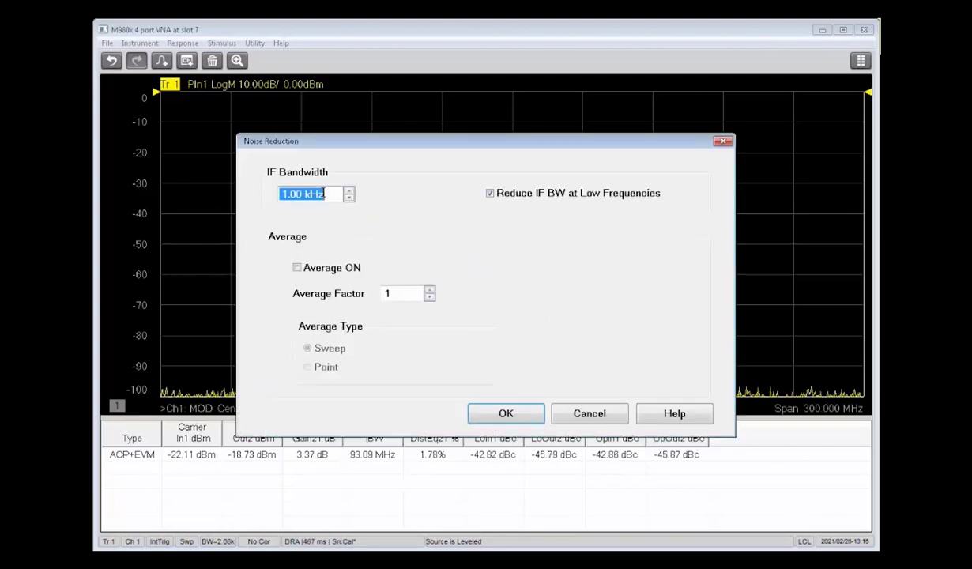
{"action": "type", "text": "10"}
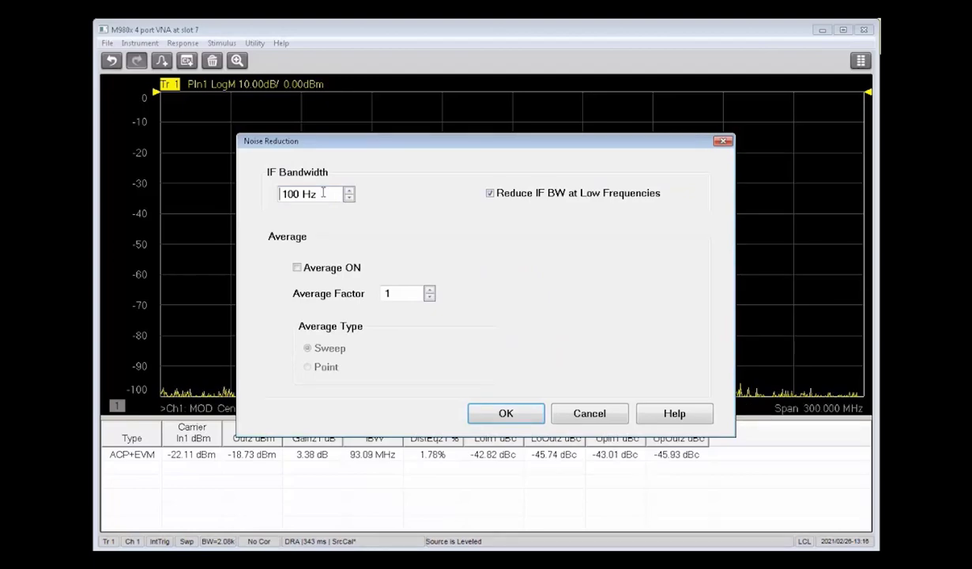
{"action": "left_click", "coordinate": [507, 411]}
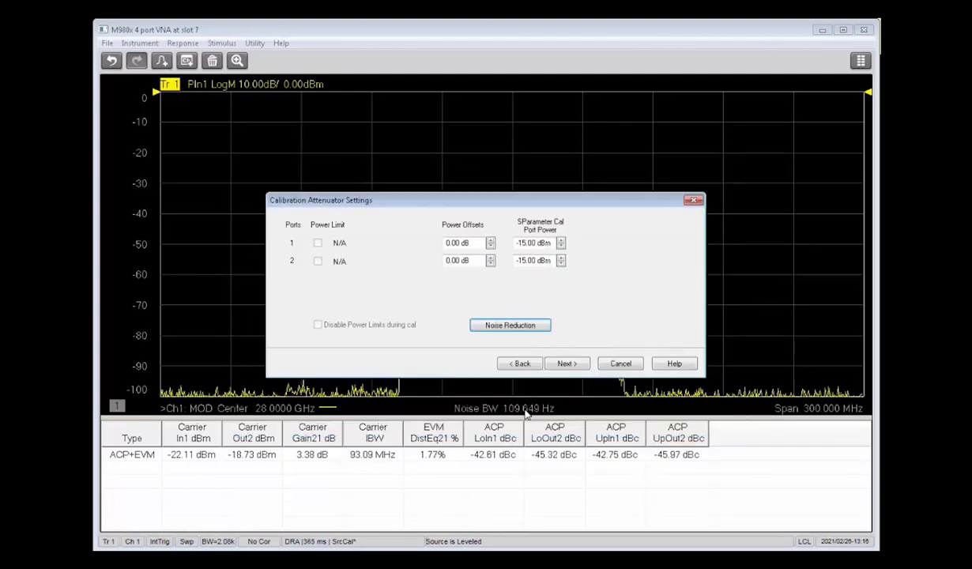
Keep the DUT connectors and ECal kit, and de-embed the power sensor adapter with an APC 2.4 male connector and cal kit 85056D
{"action": "left_click", "coordinate": [566, 364]}
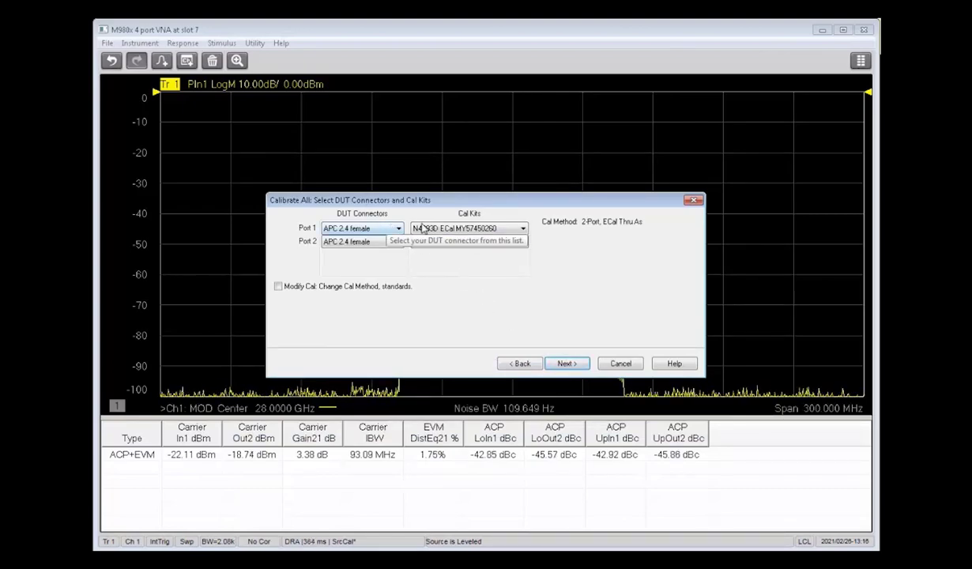
{"action": "left_click", "coordinate": [566, 364]}
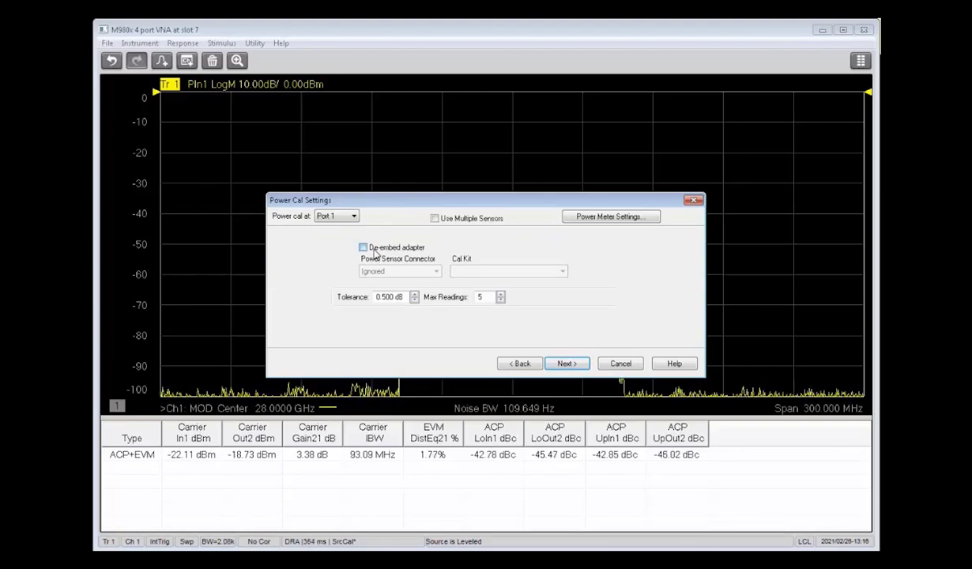
{"action": "left_click", "coordinate": [374, 250]}
{"action": "left_click", "coordinate": [408, 271]}
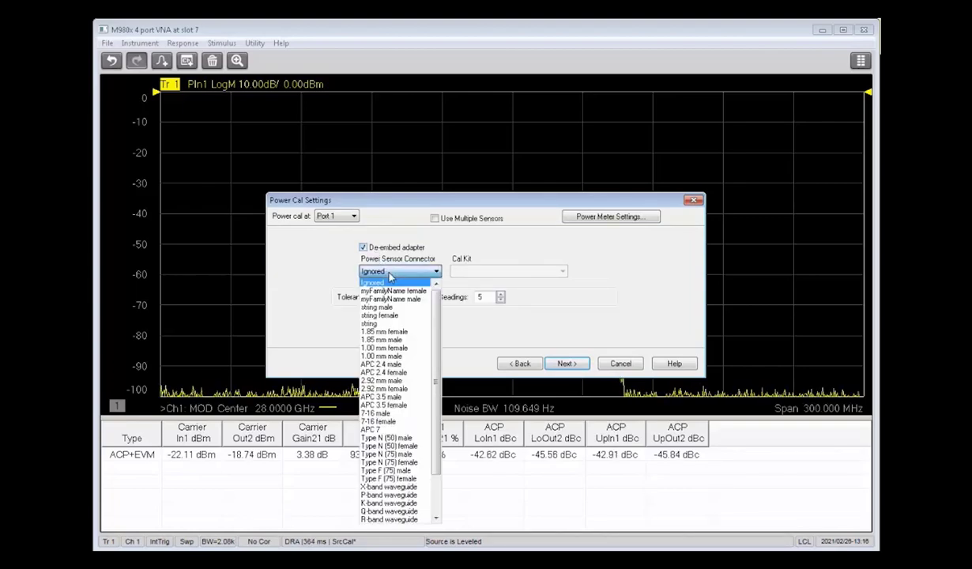
{"action": "left_click", "coordinate": [415, 364]}
{"action": "left_click", "coordinate": [486, 271]}
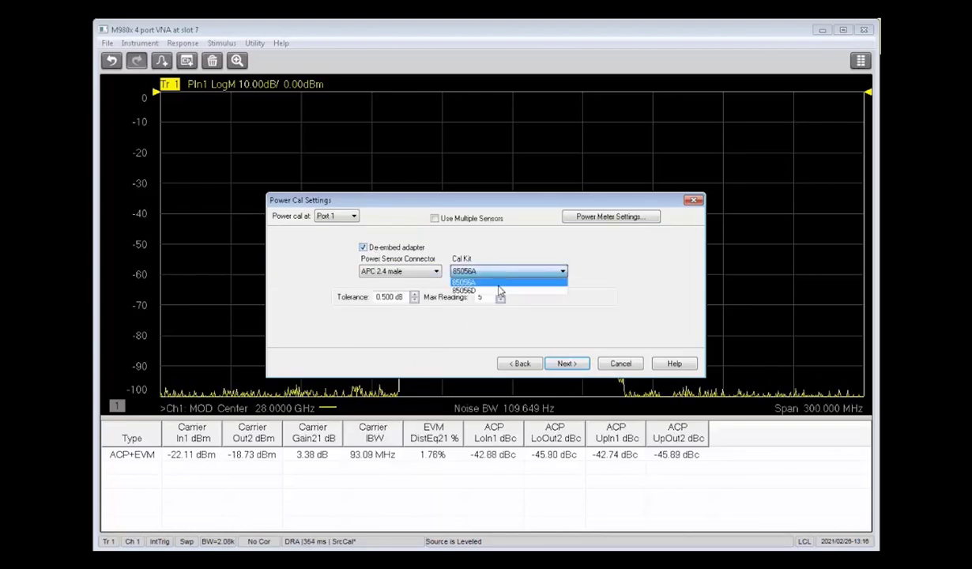
{"action": "left_click", "coordinate": [499, 290]}
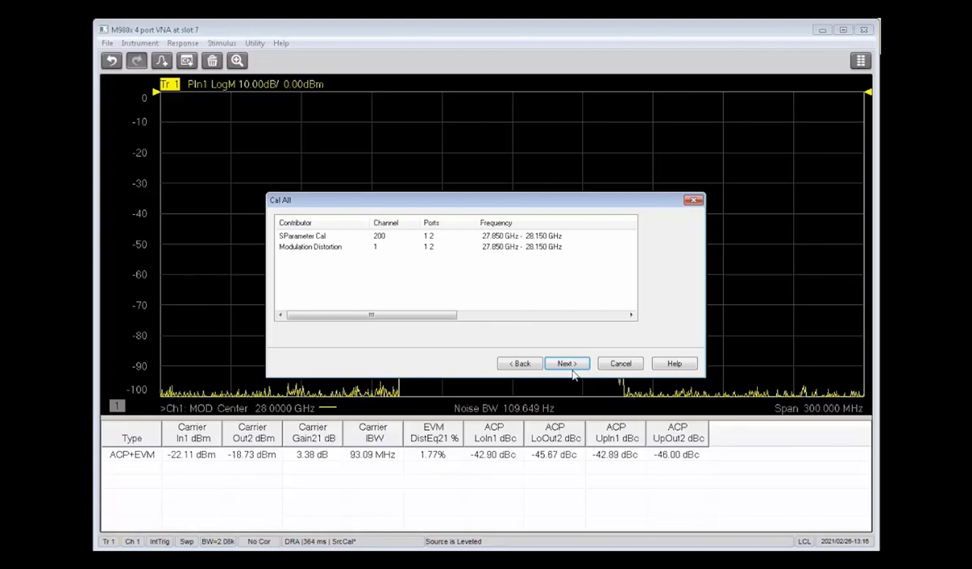
Start the Cal All calibration and measure power sensor A, the broadband load and the remaining male adapter standards through the short at port 1
{"action": "left_click", "coordinate": [573, 368]}
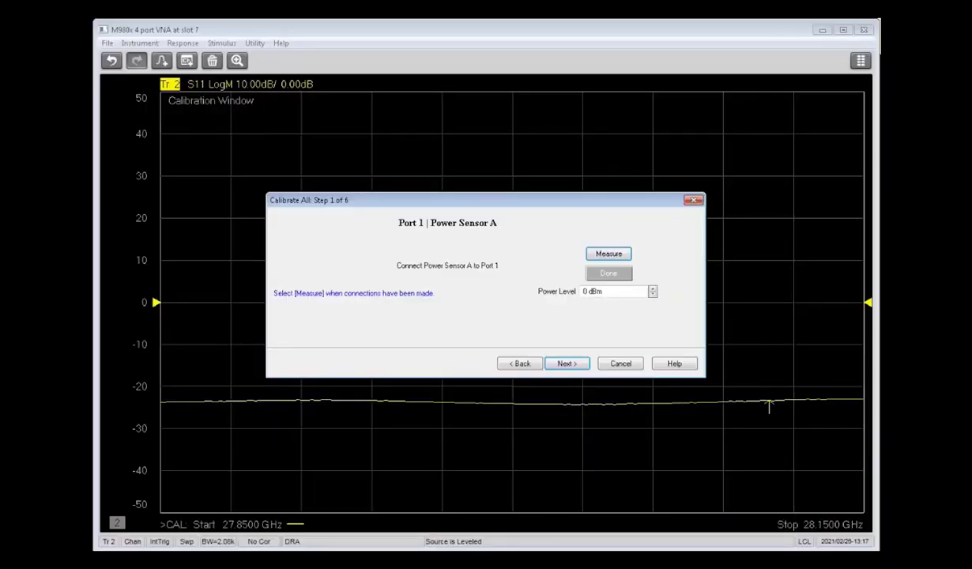
{"action": "left_click", "coordinate": [621, 255]}
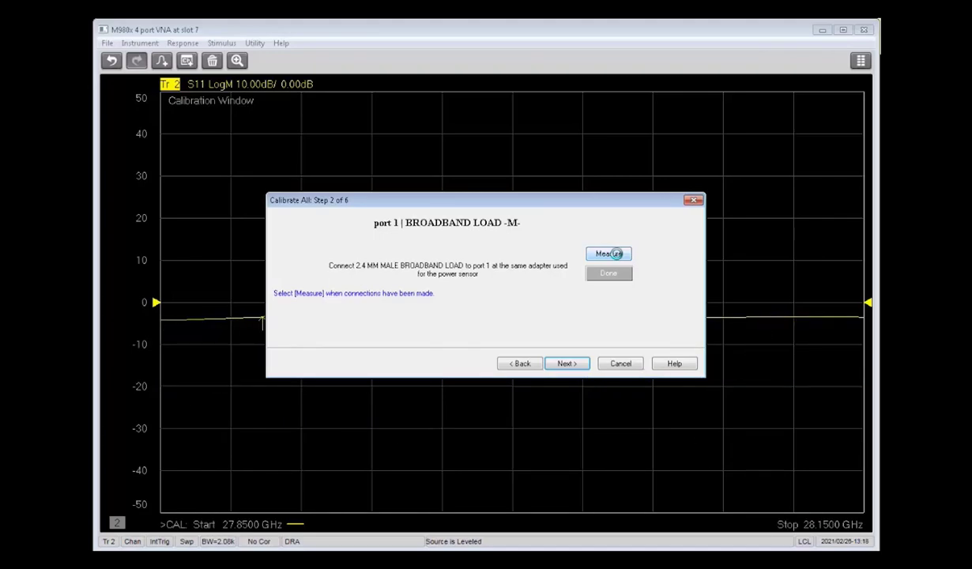
{"action": "left_click", "coordinate": [617, 253]}
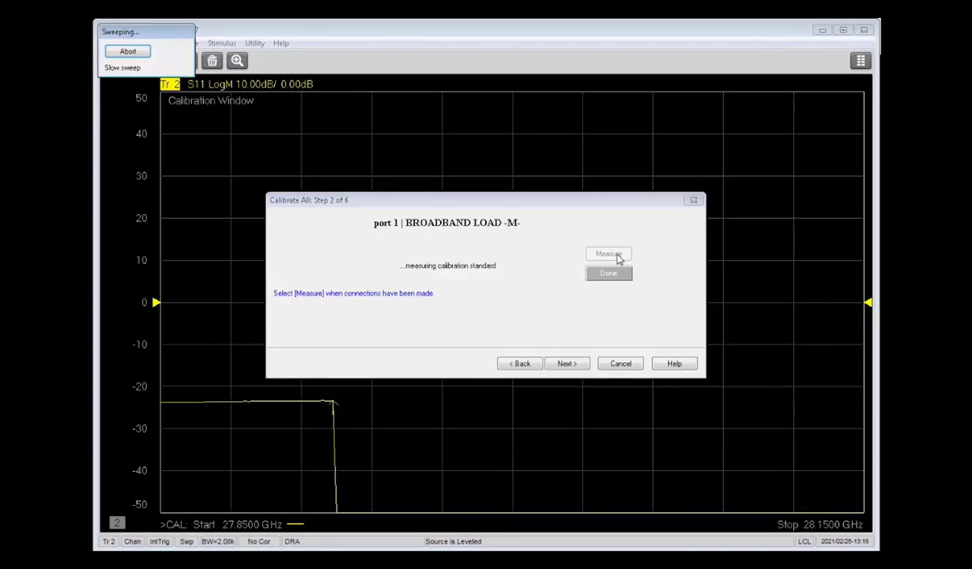
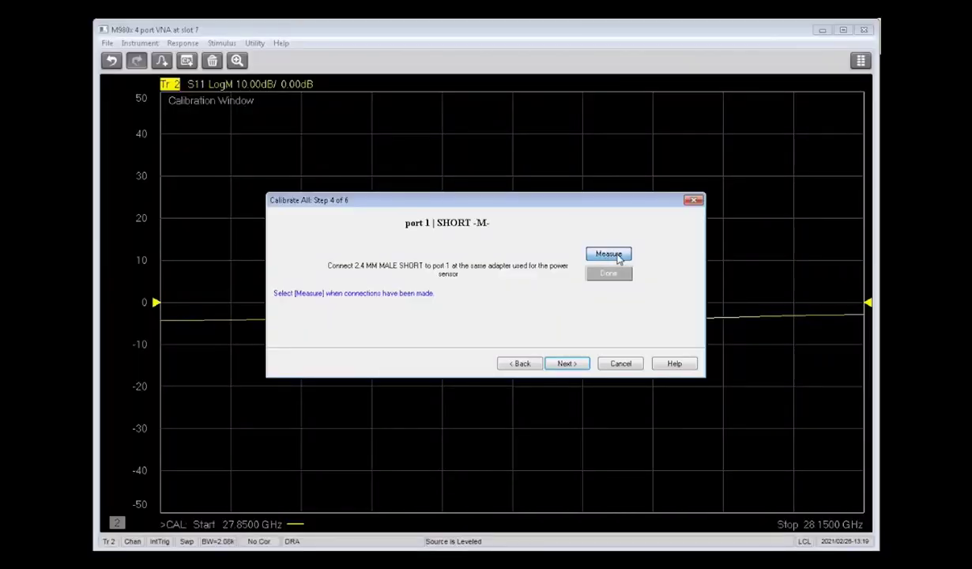
{"action": "left_click", "coordinate": [613, 256]}
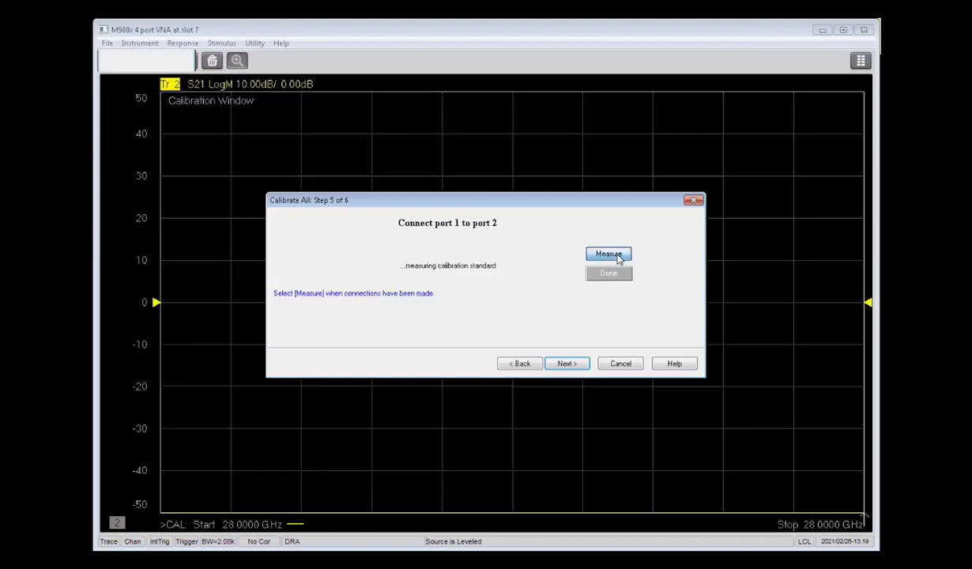
Measure the port 1 to port 2 connection and the N4693D ECal between both ports, and finish the Cal All calibration
{"action": "left_click", "coordinate": [617, 254]}
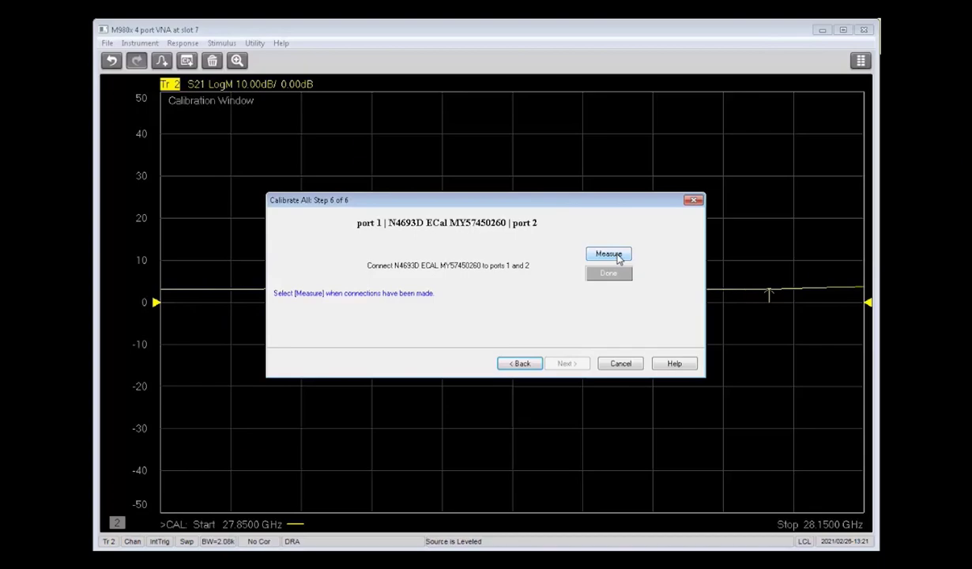
{"action": "left_click", "coordinate": [608, 254]}
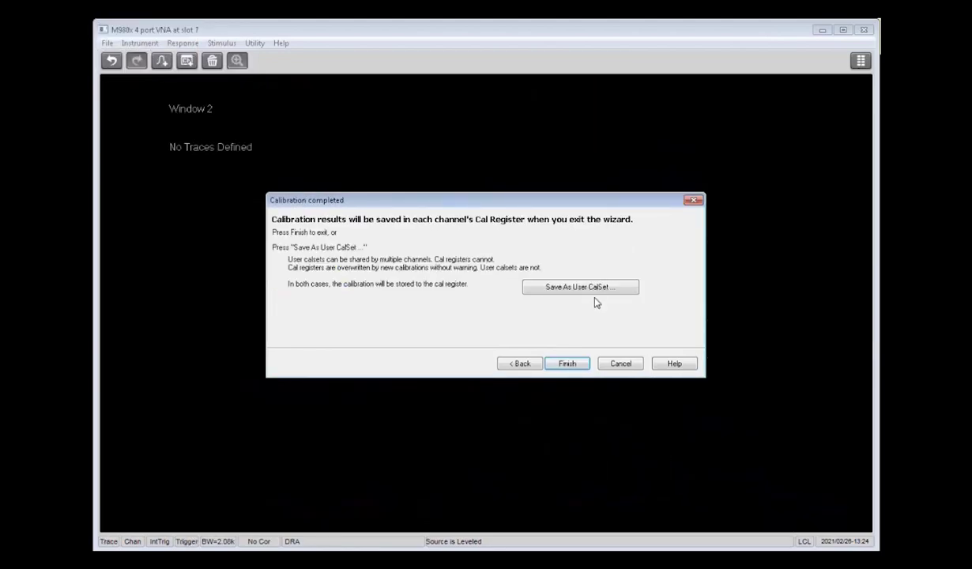
{"action": "left_click", "coordinate": [571, 364]}
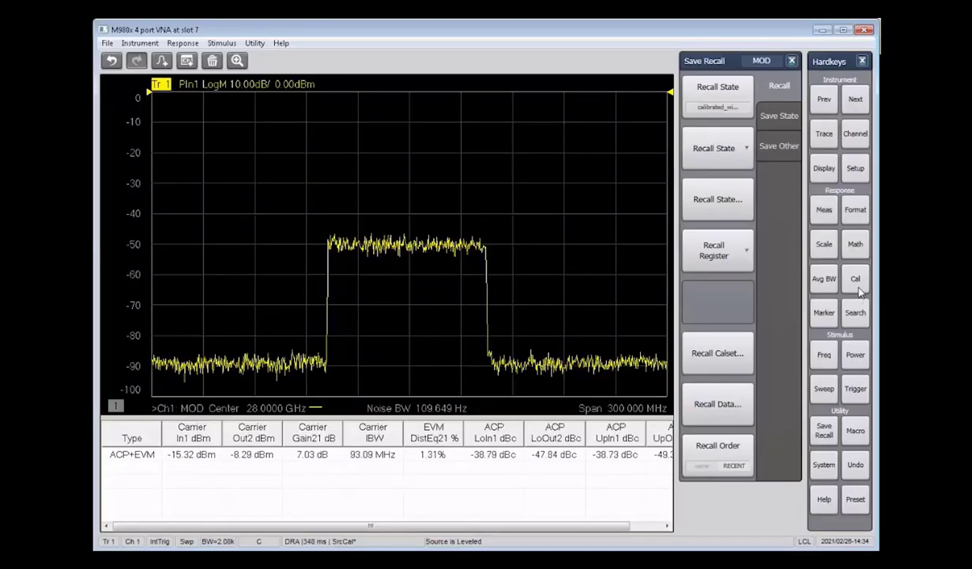
Run the source modulation calibration for power, equalization and LO feedthru at DUT In Port 1, overwriting the file's cal data
{"action": "left_click", "coordinate": [748, 149]}
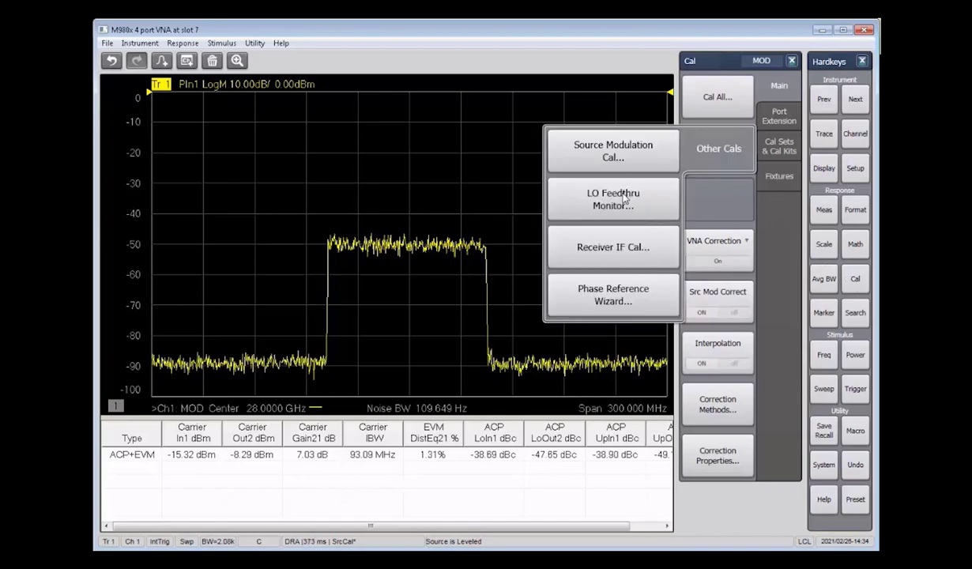
{"action": "left_click", "coordinate": [609, 153]}
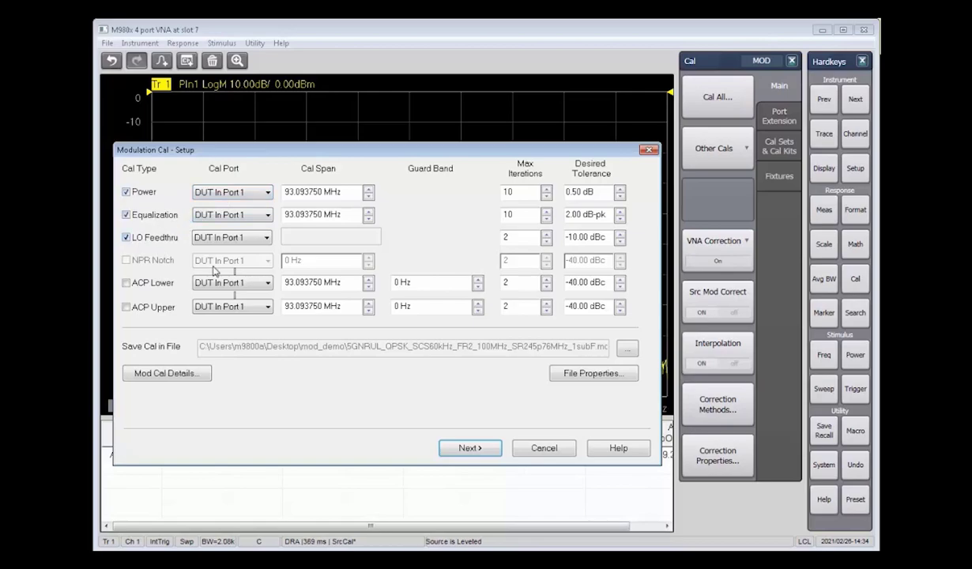
{"action": "left_click", "coordinate": [469, 448]}
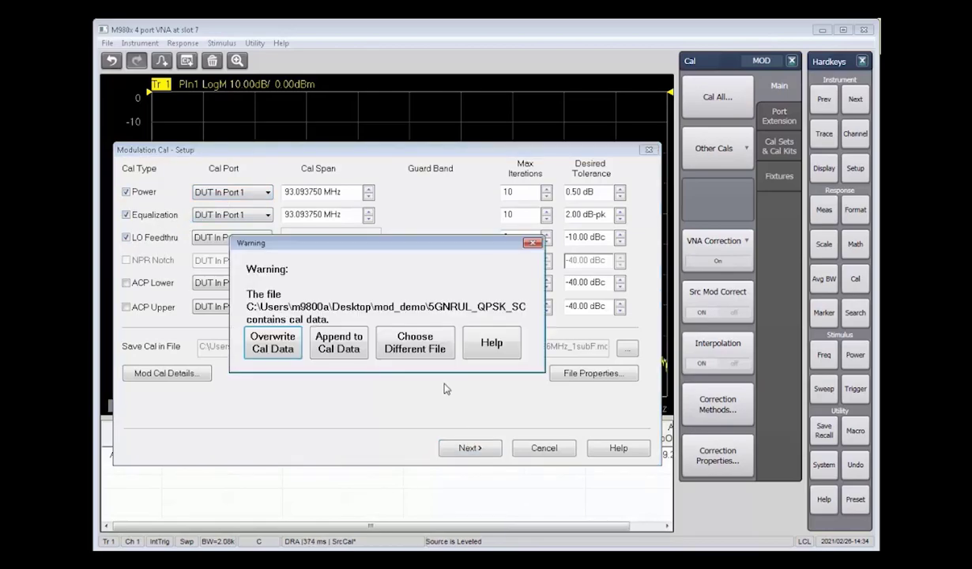
{"action": "left_click", "coordinate": [273, 343]}
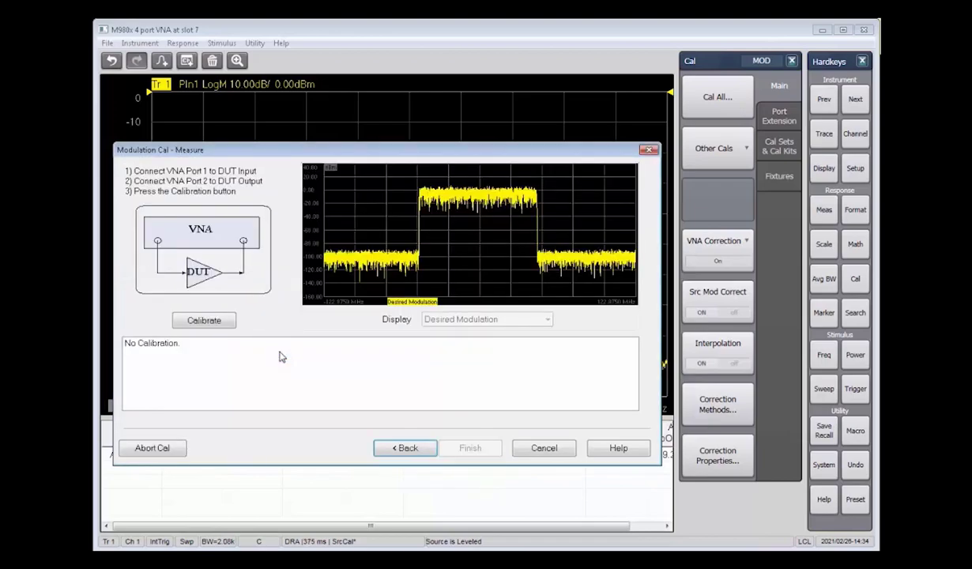
{"action": "left_click", "coordinate": [219, 324]}
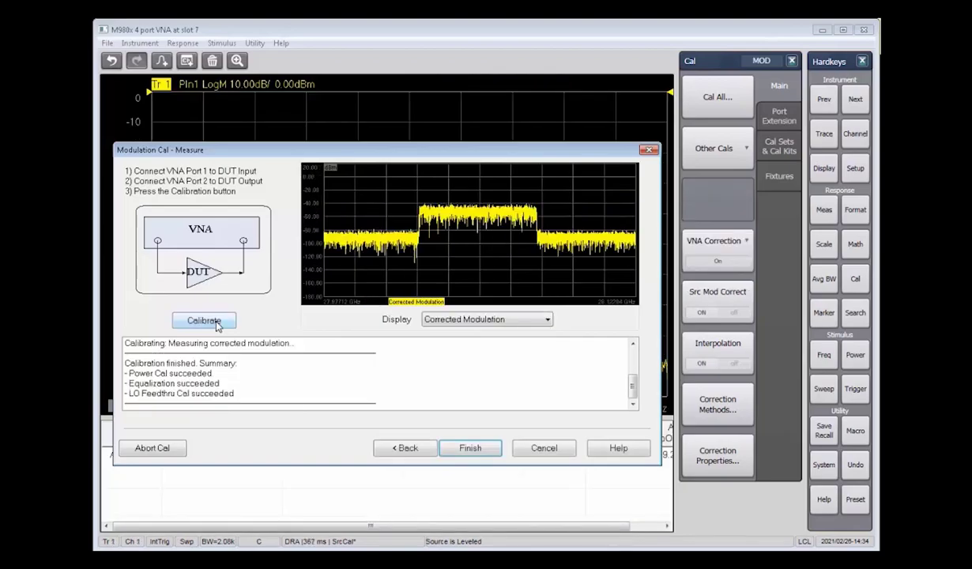
{"action": "left_click", "coordinate": [470, 448]}
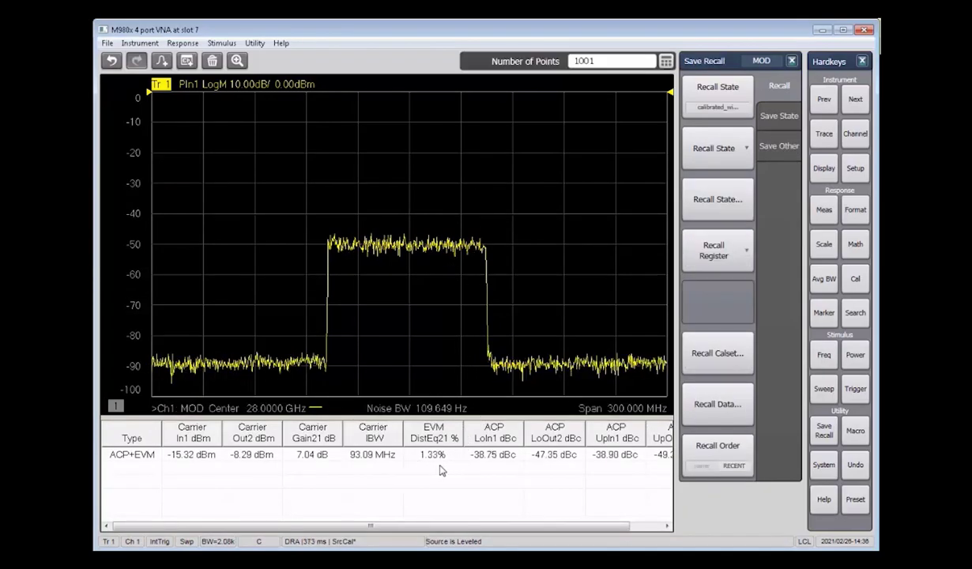
Add a POut2 (Power Out) trace for channel 1 to window 1
{"action": "right_click", "coordinate": [385, 174]}
{"action": "left_click", "coordinate": [527, 194]}
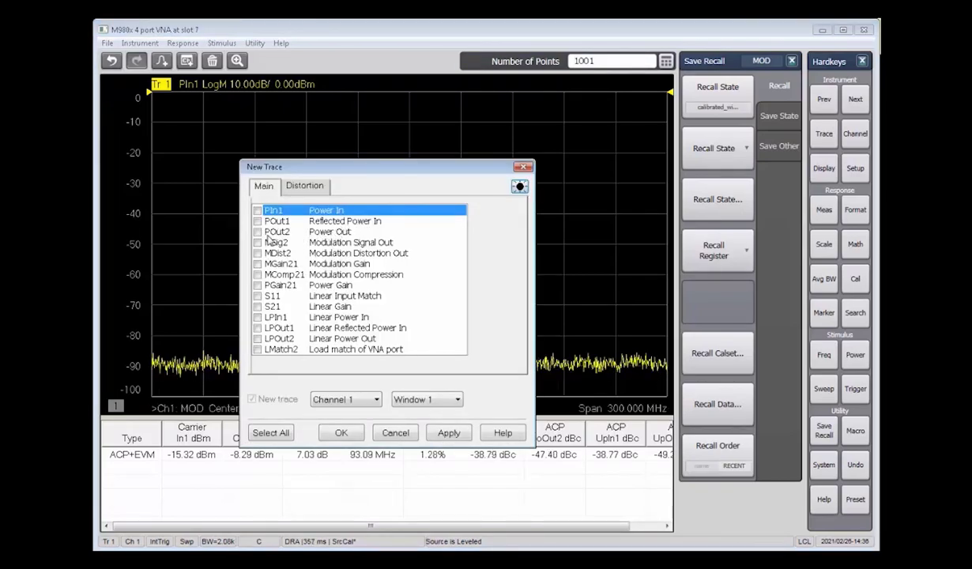
{"action": "left_click", "coordinate": [257, 232]}
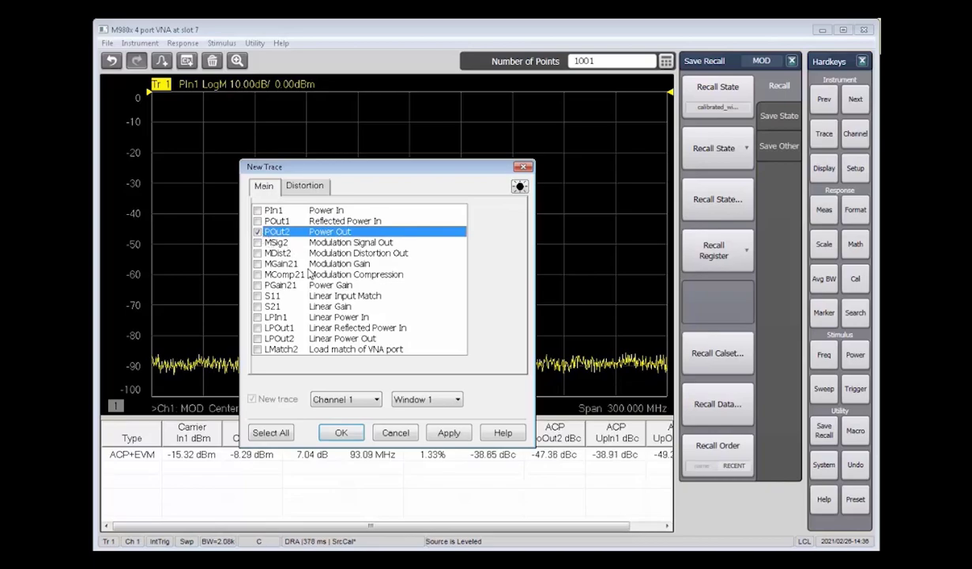
{"action": "left_click", "coordinate": [343, 427]}
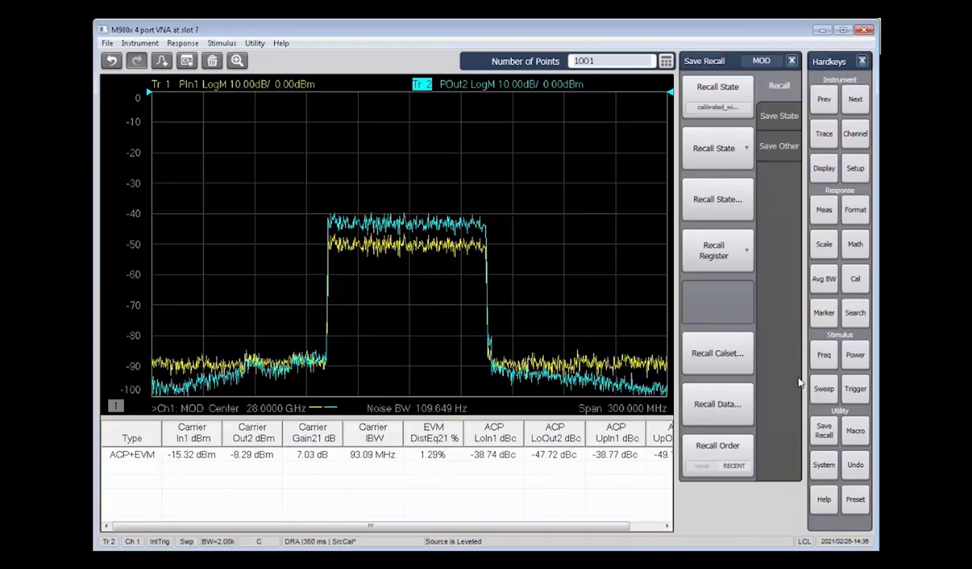
Set the noise bandwidth of the modulation distortion channel to 30 Hz
{"action": "left_click", "coordinate": [824, 279]}
{"action": "left_click", "coordinate": [666, 61]}
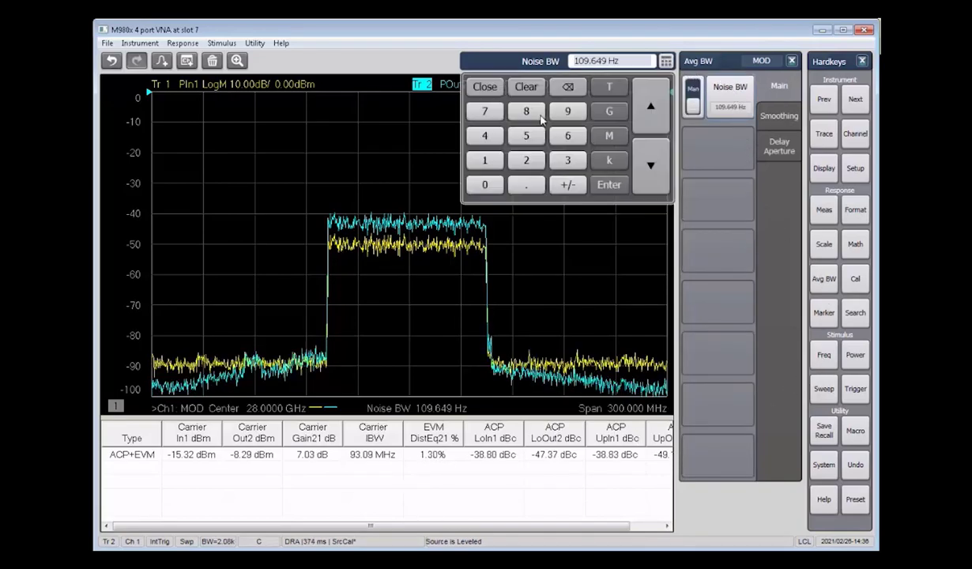
{"action": "left_click", "coordinate": [568, 160]}
{"action": "left_click", "coordinate": [485, 184]}
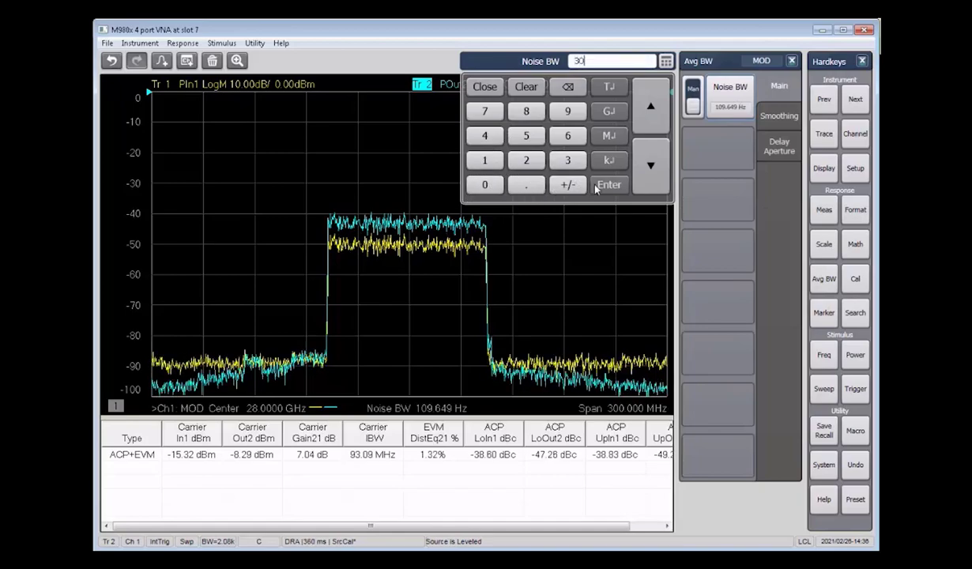
{"action": "left_click", "coordinate": [609, 185]}
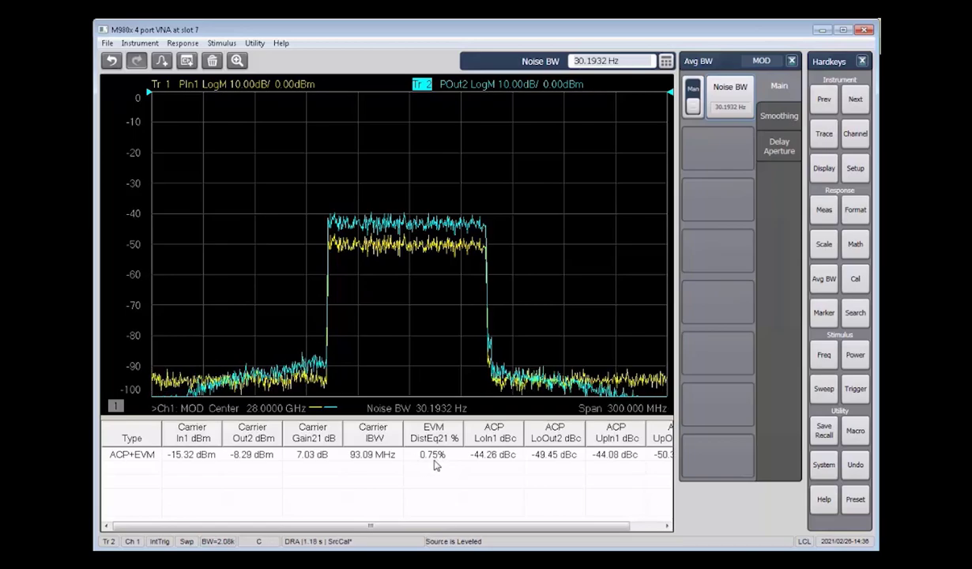
Set the carrier power level of the modulated signal to -5 dBm
{"action": "left_click", "coordinate": [854, 356]}
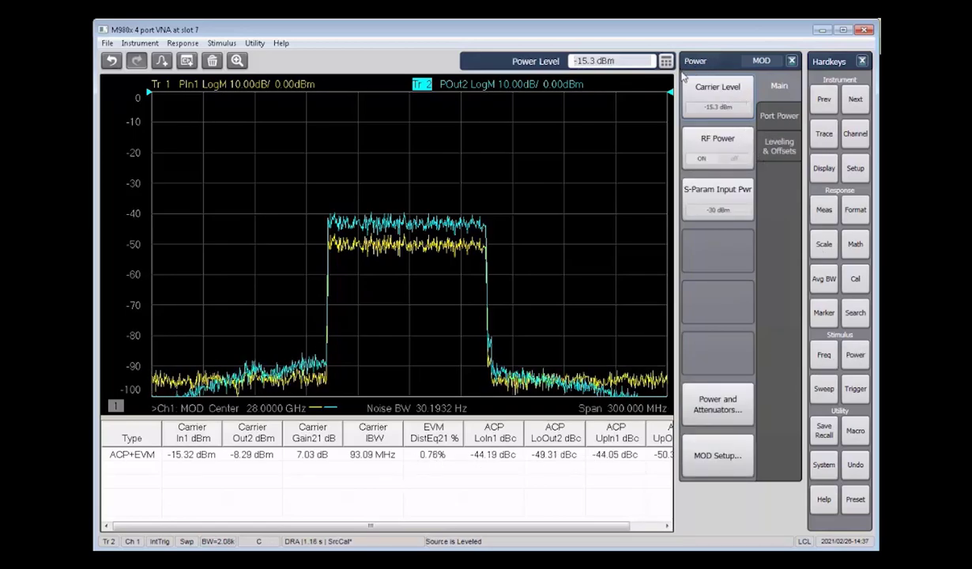
{"action": "left_click", "coordinate": [700, 87]}
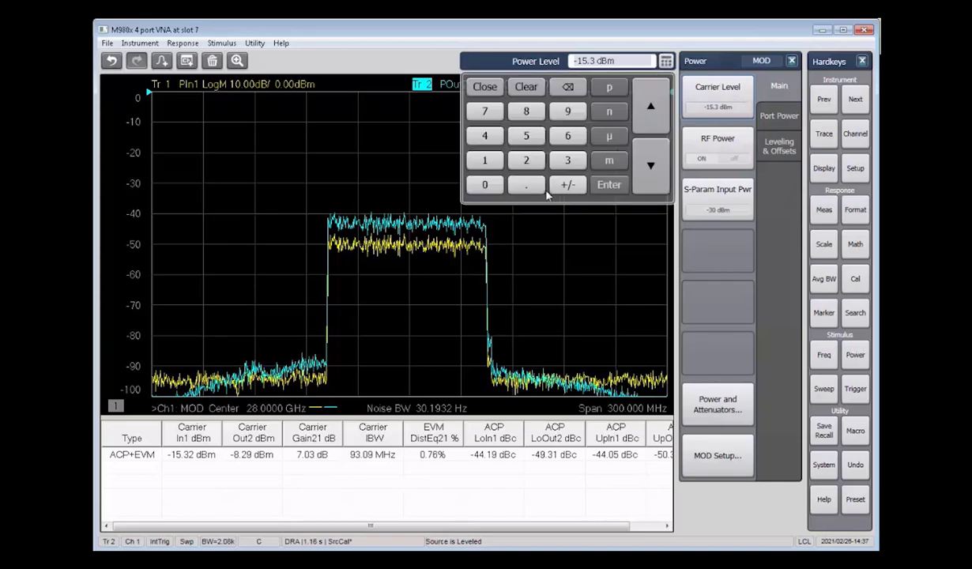
{"action": "left_click", "coordinate": [527, 138]}
{"action": "left_click", "coordinate": [607, 187]}
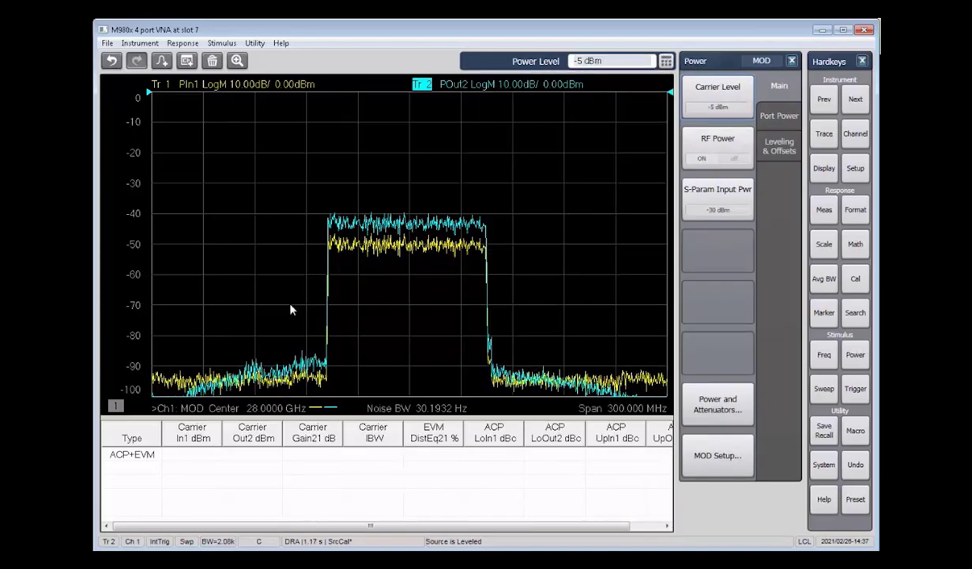